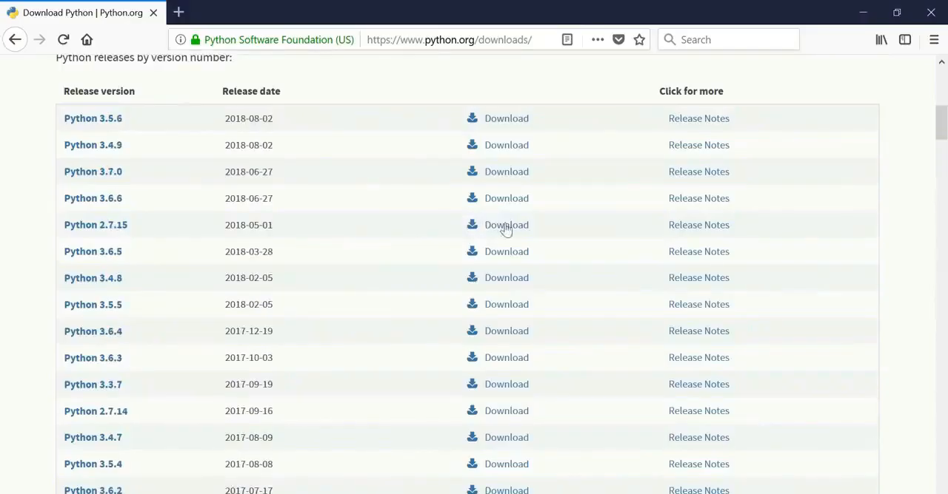
- Download the Windows x86-64 MSI installer from the Python 2.7.15 release files and save it
{"action": "left_click", "coordinate": [506, 226]}
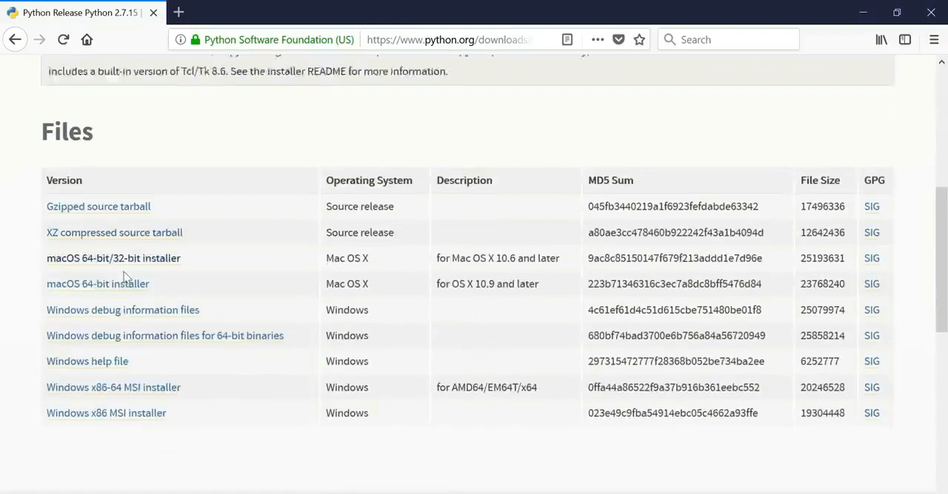
{"action": "scroll", "coordinate": [163, 245], "scroll_direction": "down", "scroll_amount": 1}
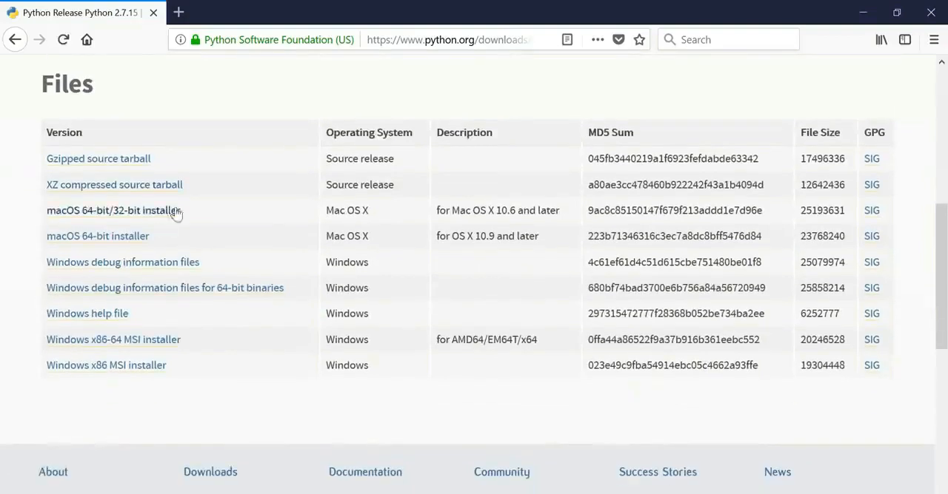
{"action": "left_click", "coordinate": [95, 342]}
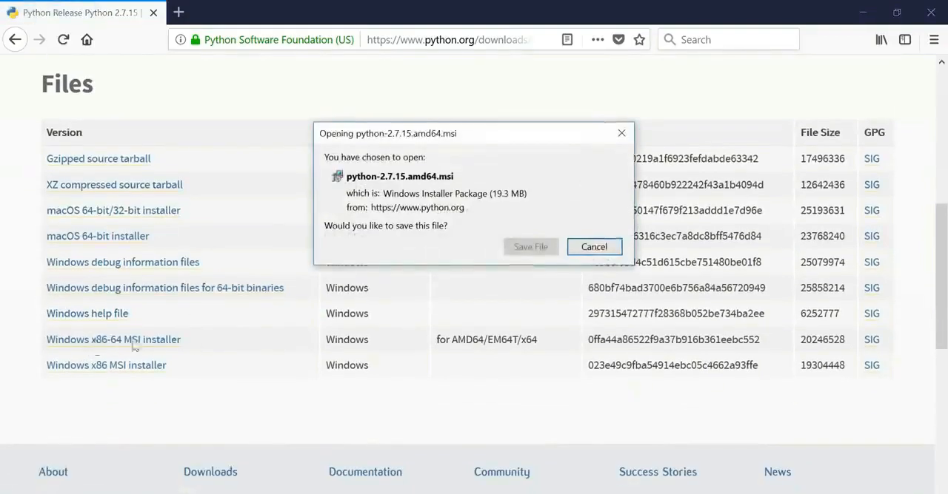
{"action": "left_click", "coordinate": [524, 250]}
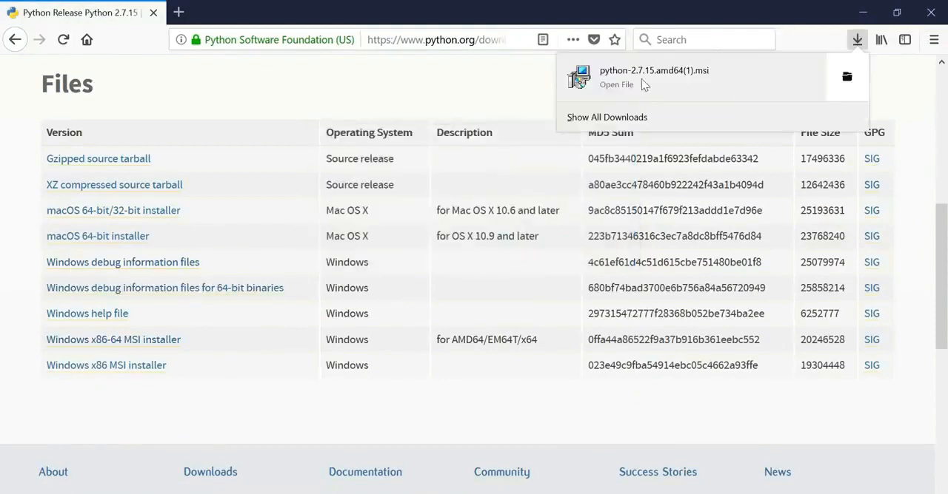
- Launch the downloaded python-2.7.15.amd64(1).msi and install Python 2.7.15 for all users with the default options
{"action": "left_click", "coordinate": [641, 78]}
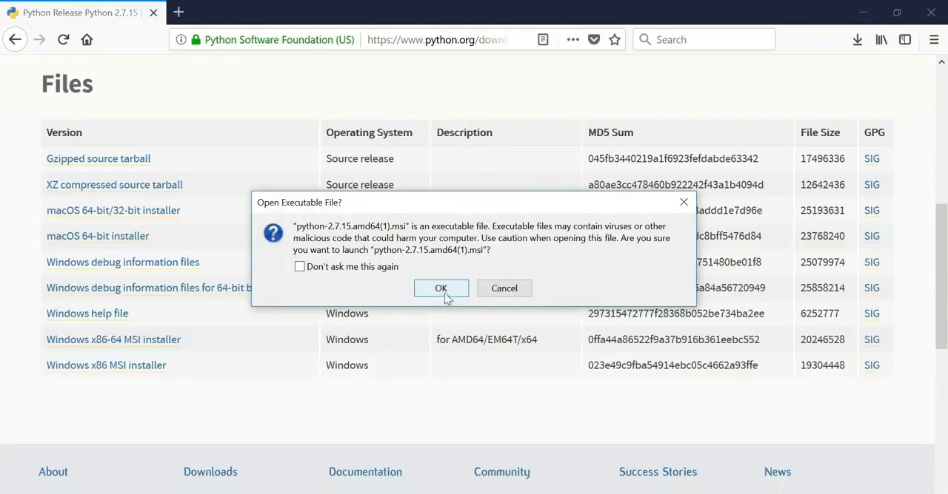
{"action": "left_click", "coordinate": [445, 294]}
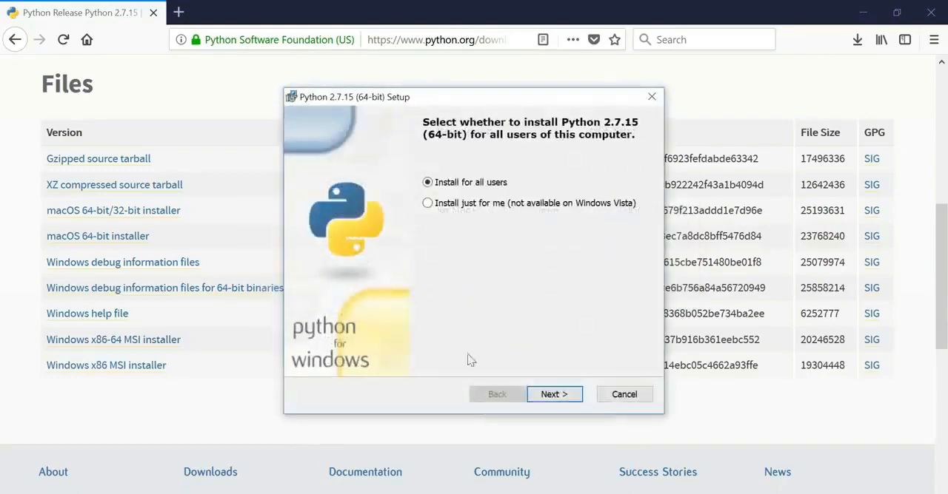
{"action": "left_click", "coordinate": [553, 394]}
{"action": "left_click", "coordinate": [553, 395]}
{"action": "left_click", "coordinate": [544, 392]}
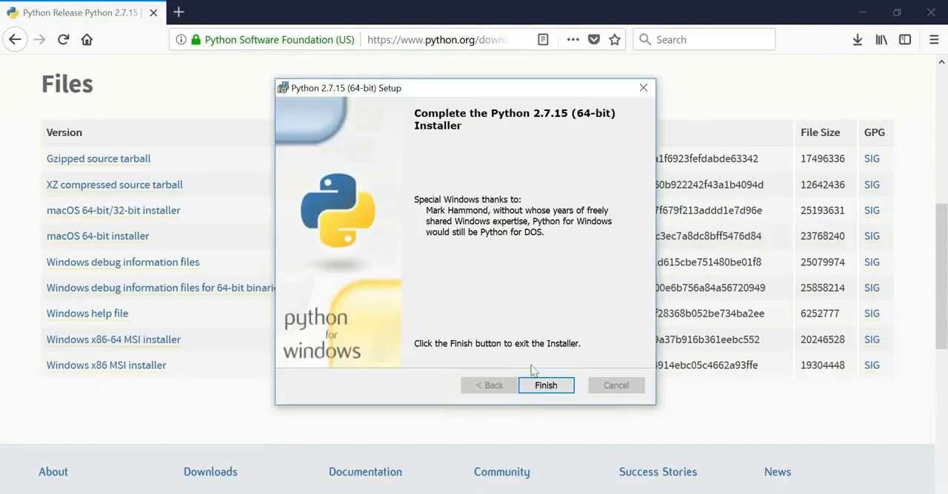
{"action": "left_click", "coordinate": [536, 390]}
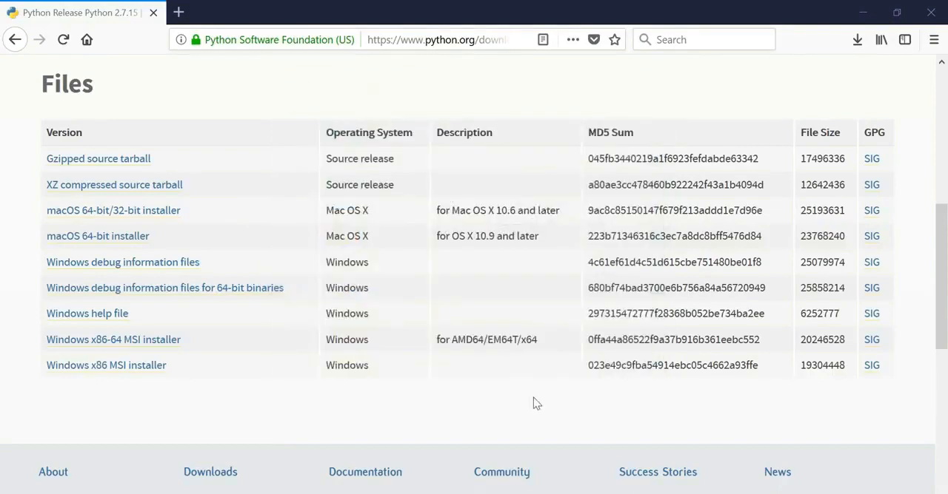
- Search Windows for "advanced", view the advanced system settings and open the Environment Variables window
{"action": "key", "text": "super"}
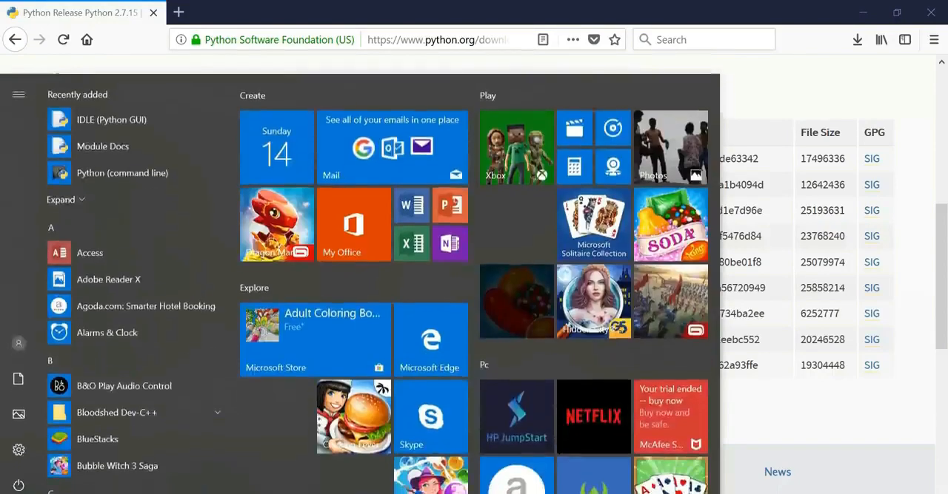
{"action": "type", "text": "advanced"}
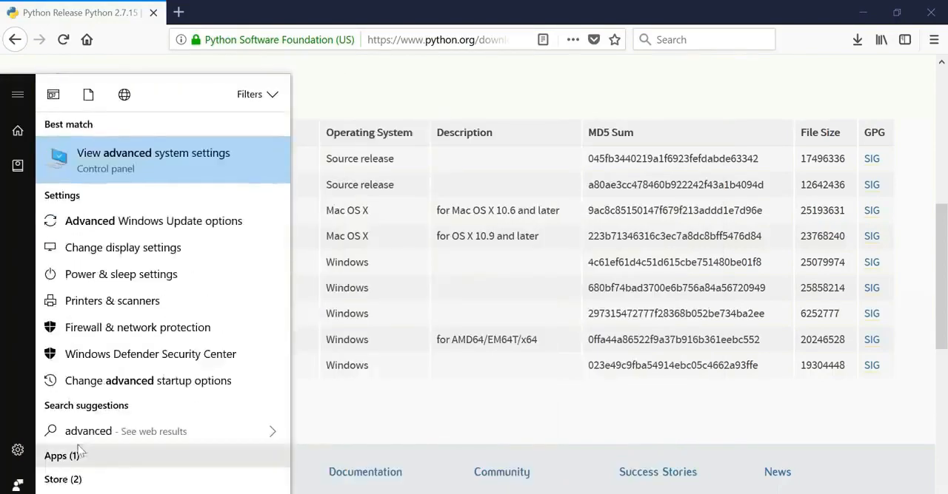
{"action": "left_click", "coordinate": [74, 172]}
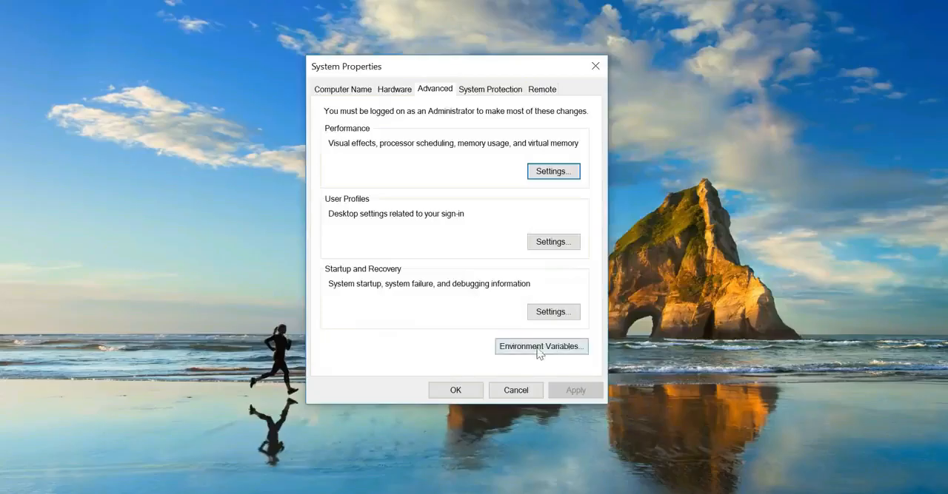
{"action": "left_click", "coordinate": [538, 353]}
{"action": "left_click_drag", "start_coordinate": [442, 36], "coordinate": [437, 29]}
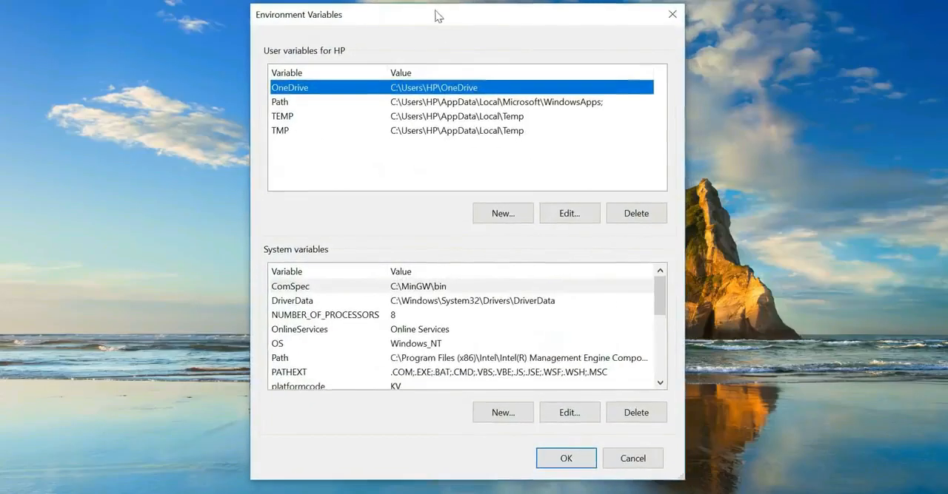
- Start a new system variable and name it PYTHON_HOME
{"action": "scroll", "coordinate": [522, 358], "scroll_direction": "down", "scroll_amount": 1}
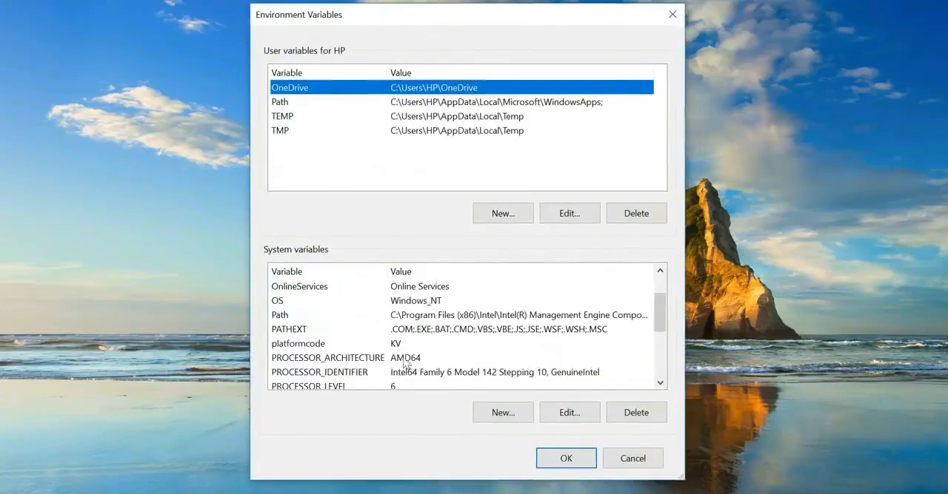
{"action": "left_click", "coordinate": [496, 415]}
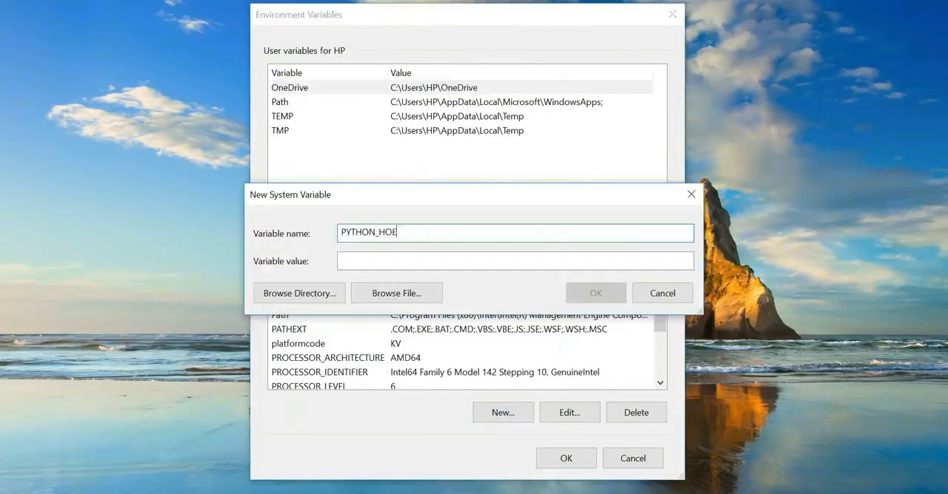
{"action": "type", "text": "PYTHON_HOME"}
- In File Explorer, go to the Python27 folder on the C: drive and copy its full path
{"action": "key", "text": "super+e"}
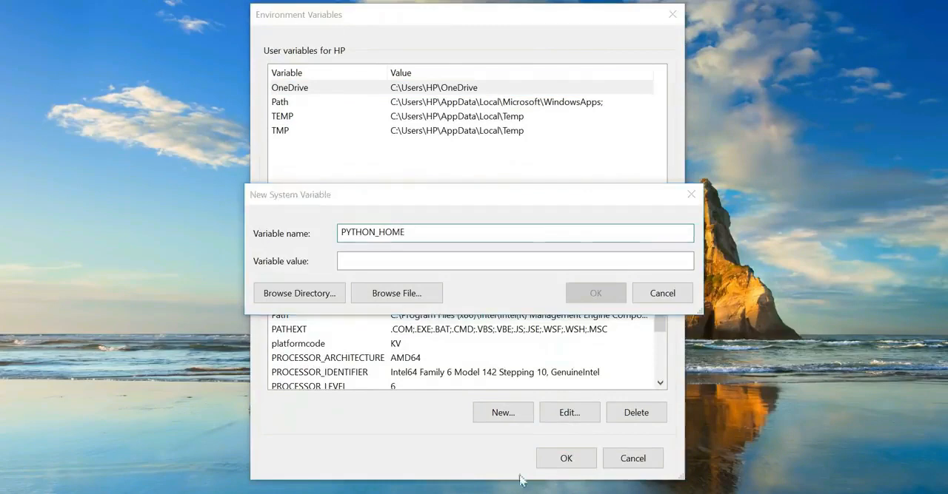
{"action": "left_click", "coordinate": [38, 356]}
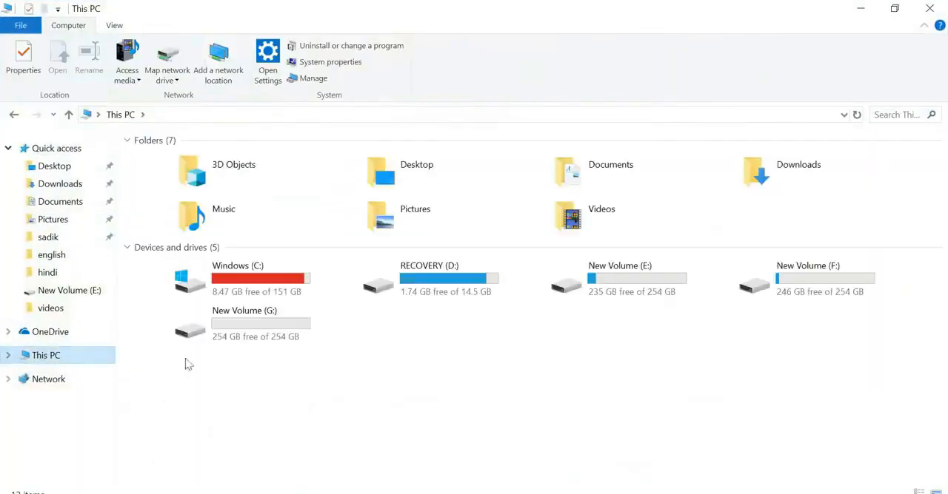
{"action": "double_click", "coordinate": [292, 287]}
{"action": "double_click", "coordinate": [922, 189]}
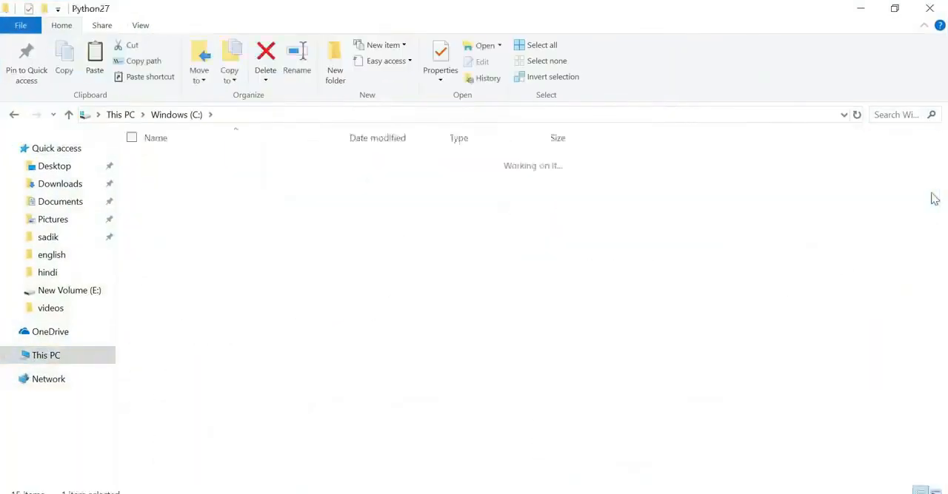
{"action": "left_click", "coordinate": [302, 115]}
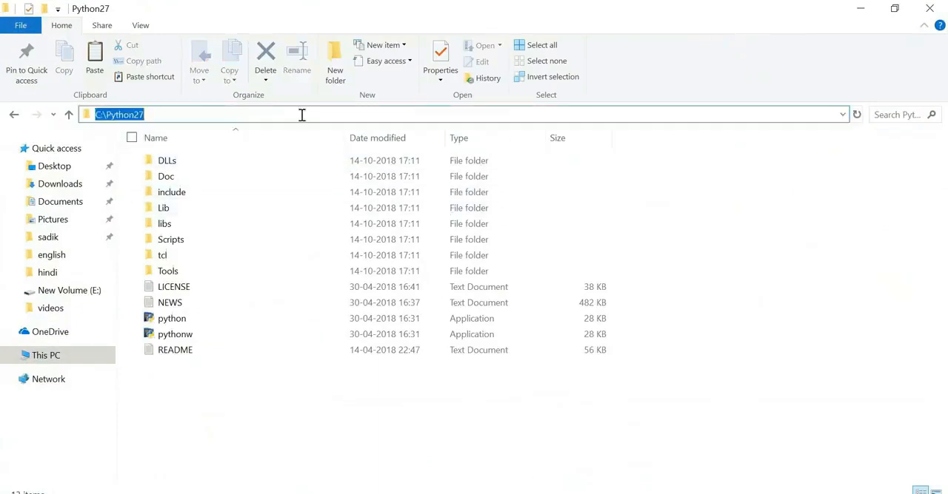
{"action": "right_click", "coordinate": [122, 120]}
{"action": "left_click", "coordinate": [91, 160]}
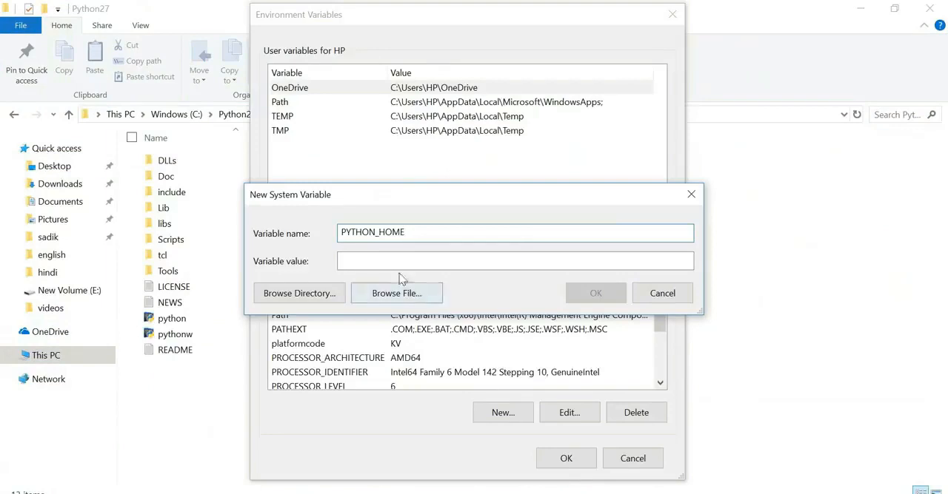
- Paste C:\Python27 as the value of PYTHON_HOME and save the new system variable
{"action": "right_click", "coordinate": [395, 262]}
{"action": "left_click", "coordinate": [320, 314]}
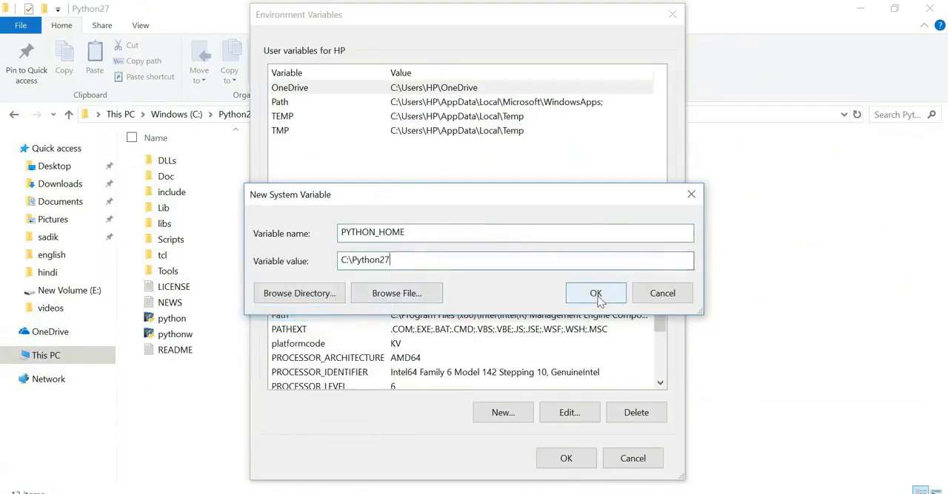
{"action": "left_click", "coordinate": [596, 294]}
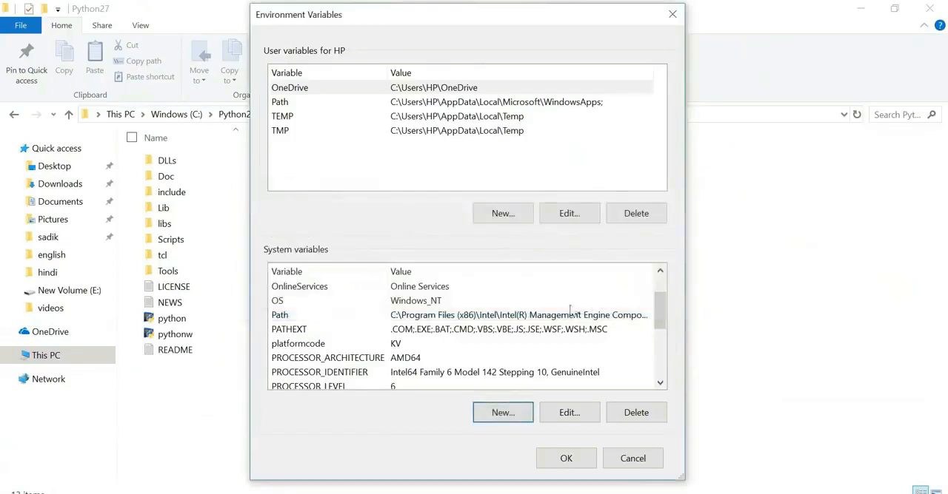
- Add a %PYTHON_HOME% entry to the system Path variable and confirm all the open system settings windows
{"action": "left_click", "coordinate": [362, 318]}
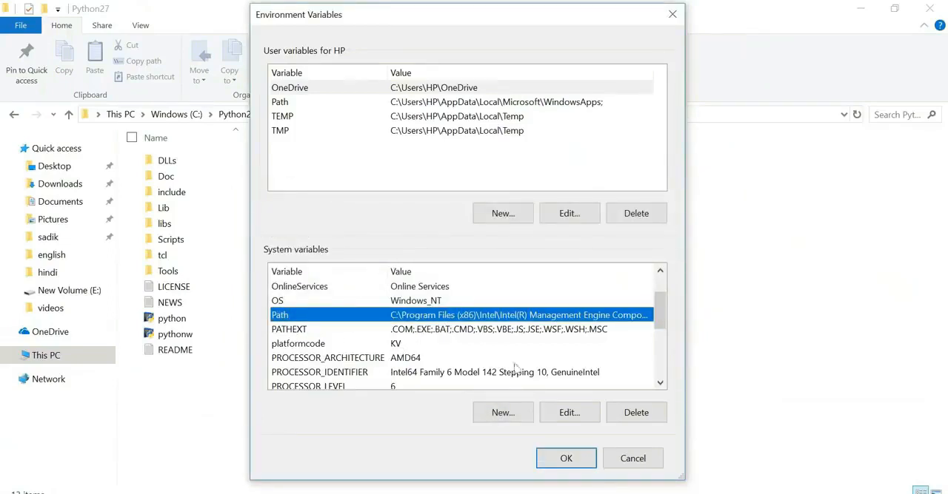
{"action": "left_click", "coordinate": [566, 414]}
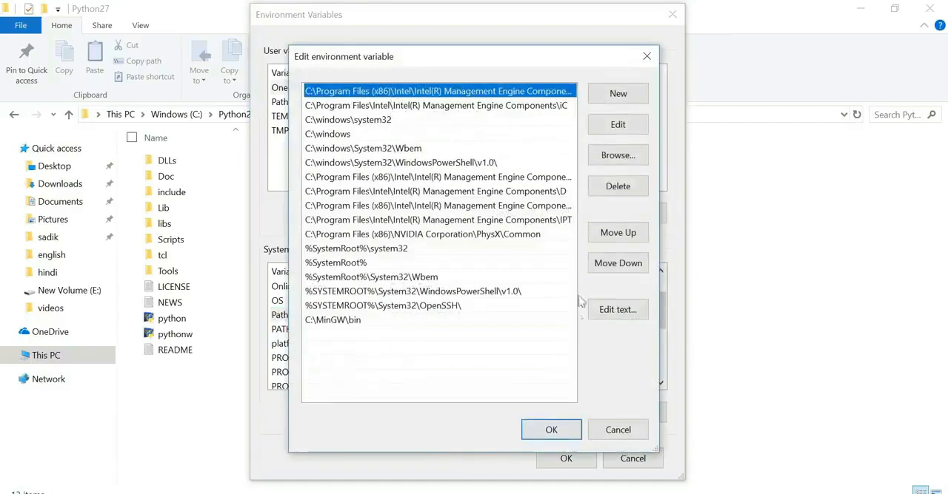
{"action": "left_click", "coordinate": [627, 94]}
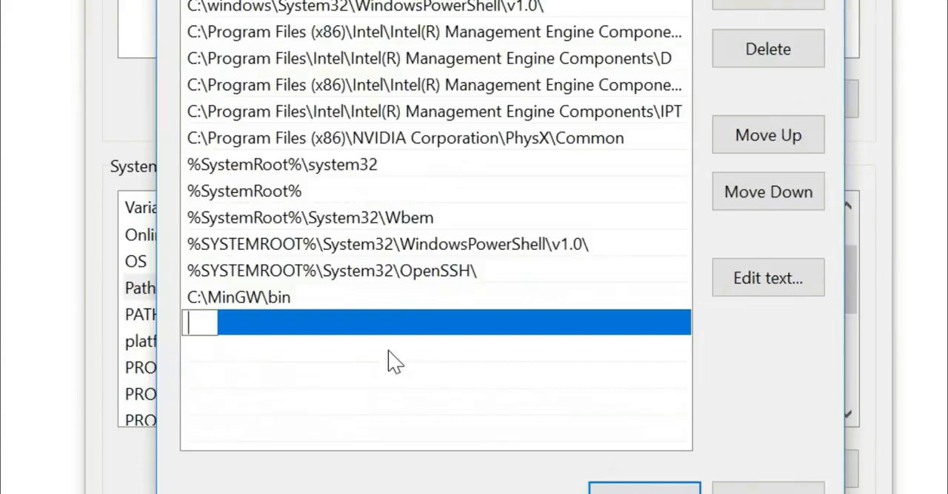
{"action": "type", "text": "%PYTH"}
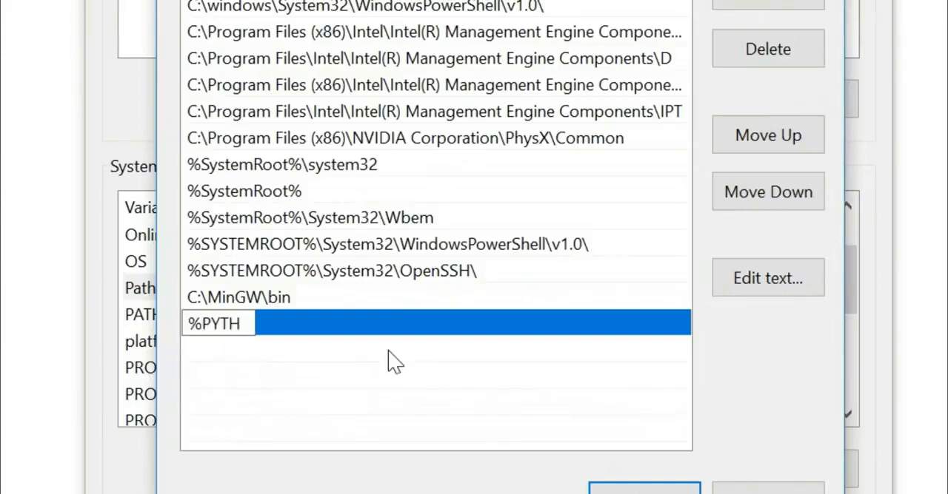
{"action": "type", "text": "ON_HOME"}
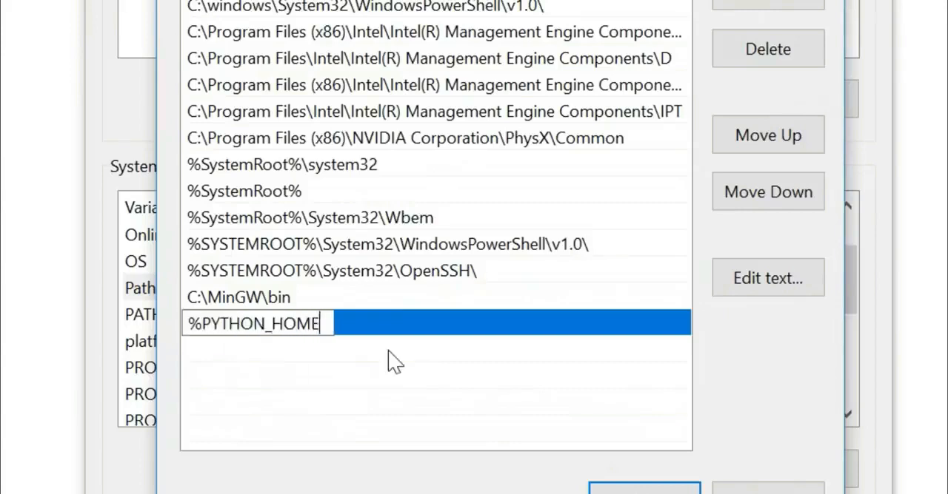
{"action": "type", "text": "%"}
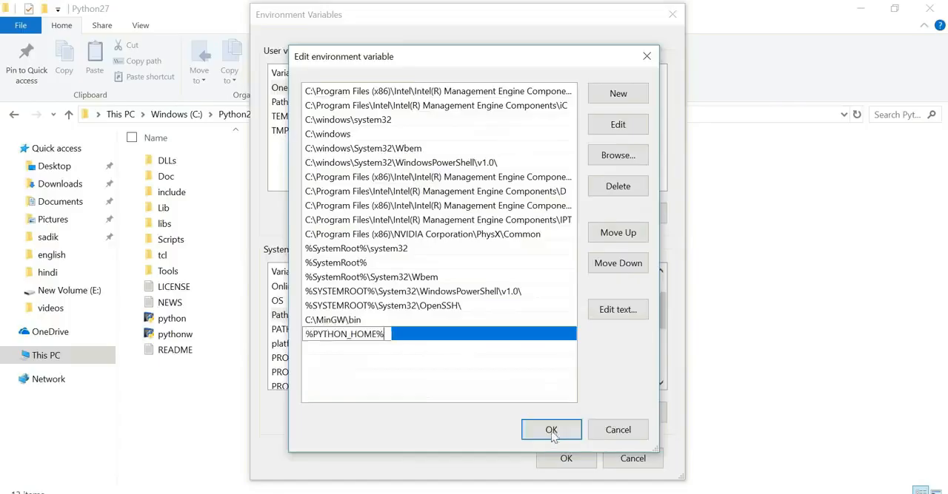
{"action": "left_click", "coordinate": [551, 432]}
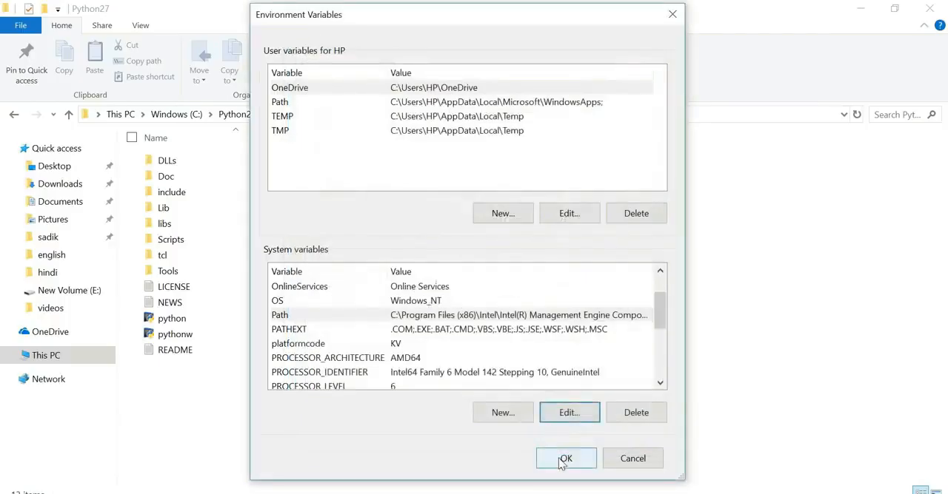
{"action": "left_click", "coordinate": [563, 460]}
{"action": "key", "text": "Return"}
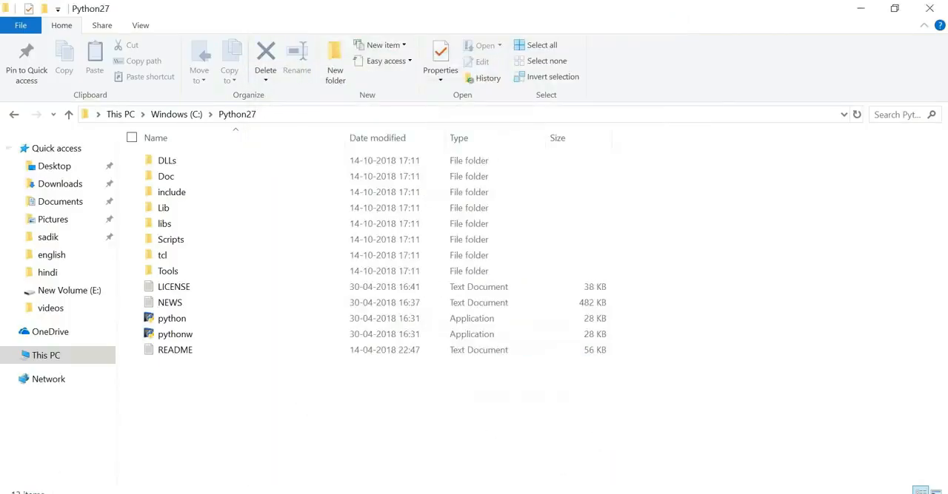
- Search Windows for "cmd" and open the Command Prompt
{"action": "left_click", "coordinate": [16, 485]}
{"action": "type", "text": "py"}
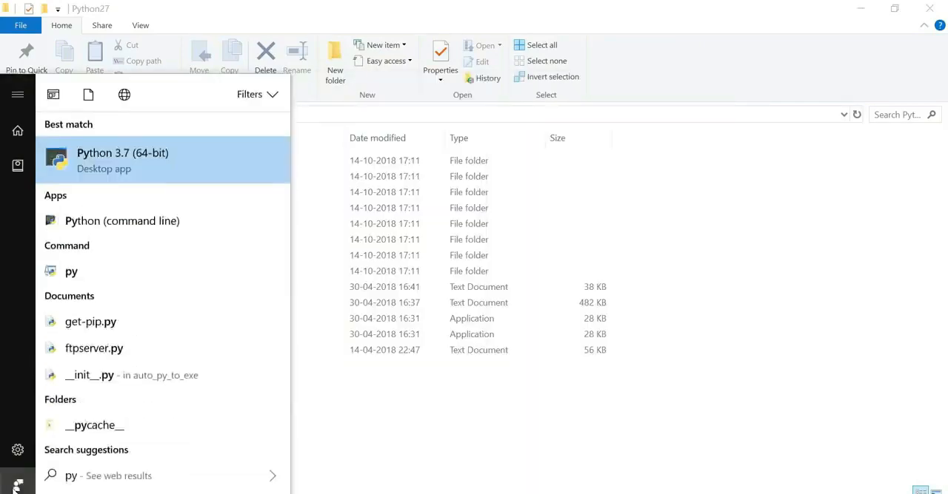
{"action": "key", "text": "BackSpace"}
{"action": "key", "text": "BackSpace"}
{"action": "type", "text": "cmd"}
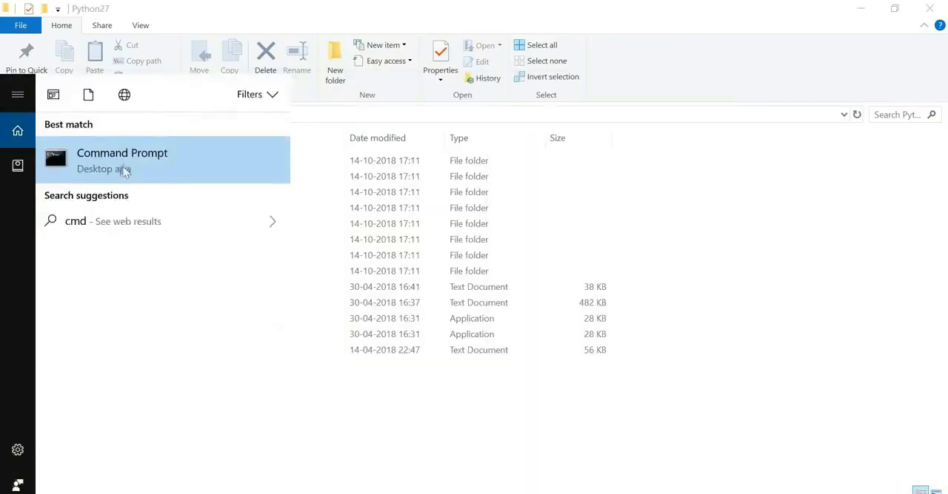
{"action": "left_click", "coordinate": [124, 170]}
- Run the python command in the Command Prompt and check the reported Python version
{"action": "left_click_drag", "start_coordinate": [353, 95], "coordinate": [479, 117]}
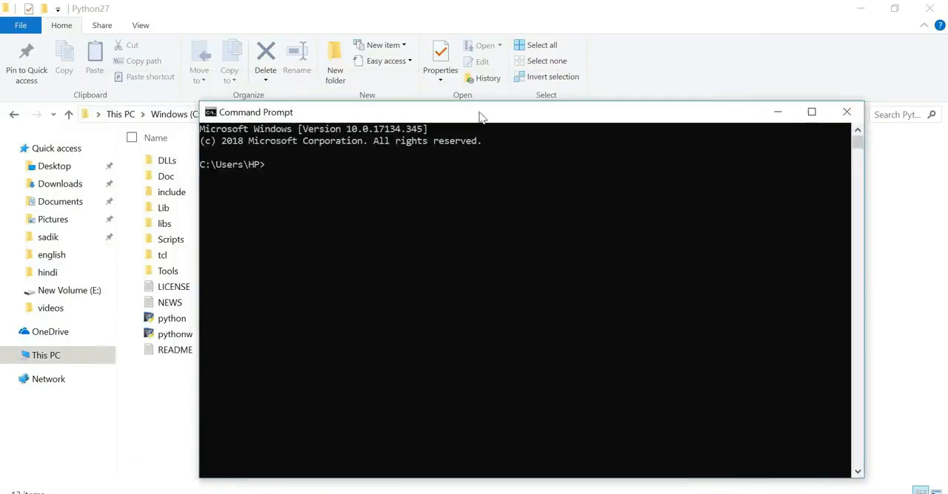
{"action": "type", "text": "python"}
{"action": "key", "text": "Return"}
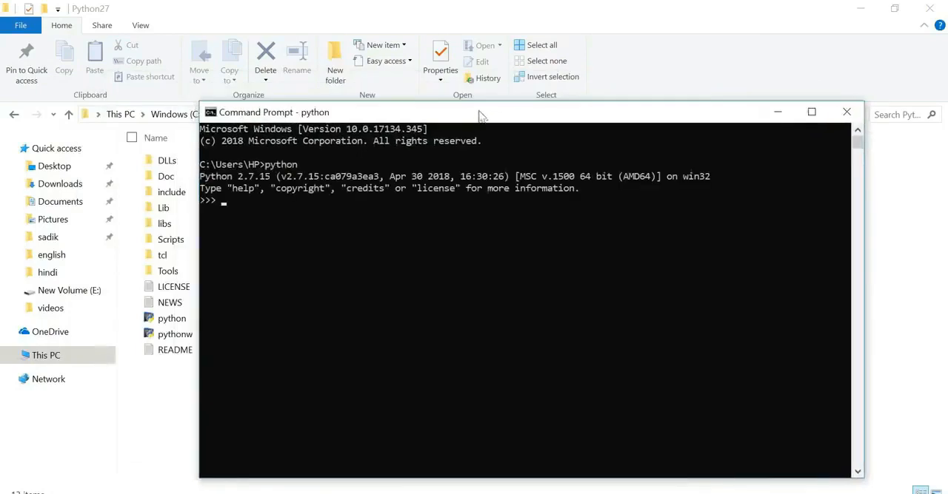
{"action": "left_click_drag", "start_coordinate": [200, 176], "coordinate": [270, 184]}
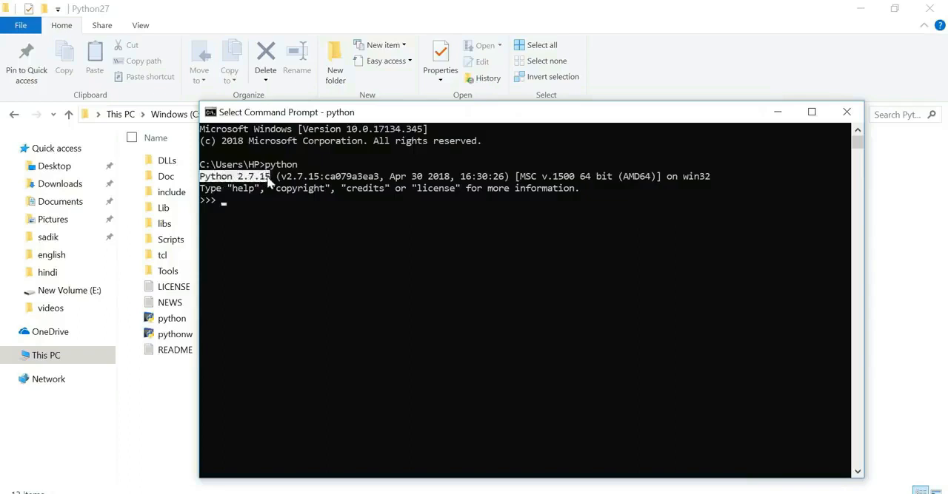
{"action": "left_click", "coordinate": [317, 224]}
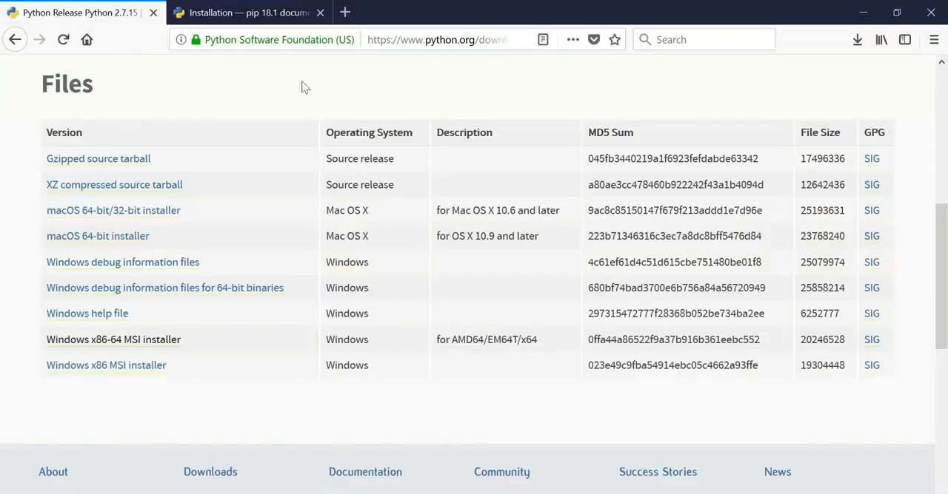
- Switch to the browser's pip installation page and copy the curl command that downloads get-pip.py
{"action": "left_click", "coordinate": [239, 14]}
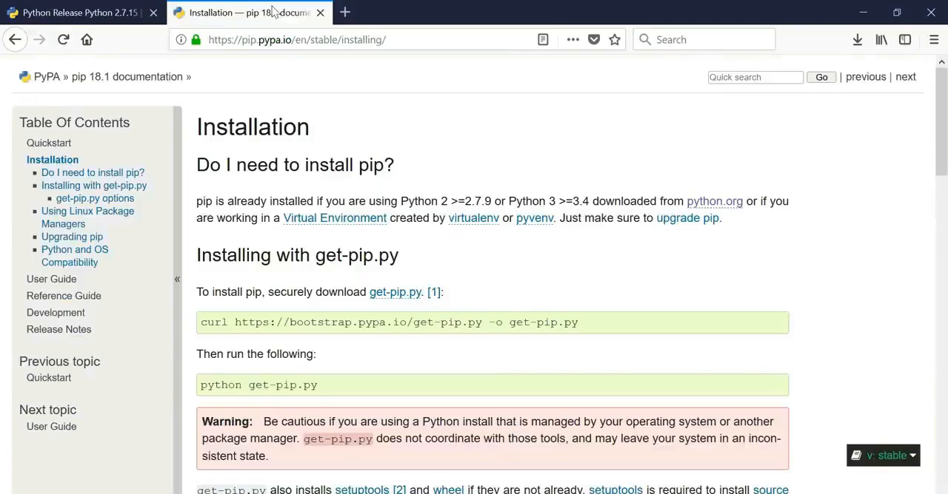
{"action": "left_click", "coordinate": [289, 40]}
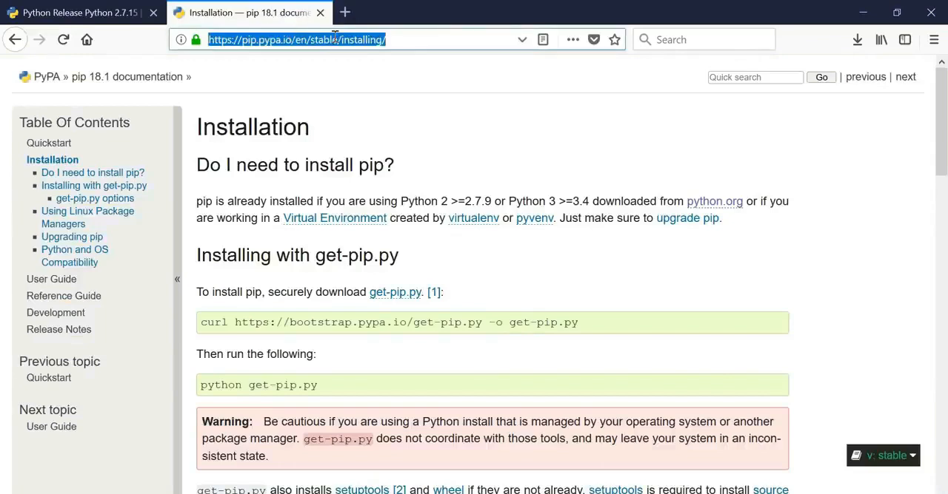
{"action": "left_click", "coordinate": [429, 40]}
{"action": "scroll", "coordinate": [370, 222], "scroll_direction": "down", "scroll_amount": 2}
{"action": "left_click_drag", "start_coordinate": [201, 245], "coordinate": [578, 245]}
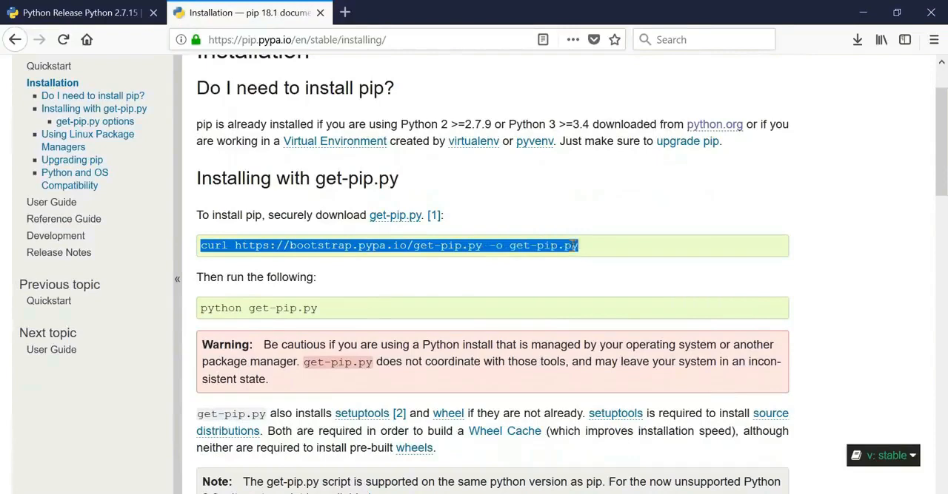
{"action": "right_click", "coordinate": [556, 305]}
{"action": "left_click", "coordinate": [584, 315]}
{"action": "key", "text": "super"}
{"action": "type", "text": "cmd"}
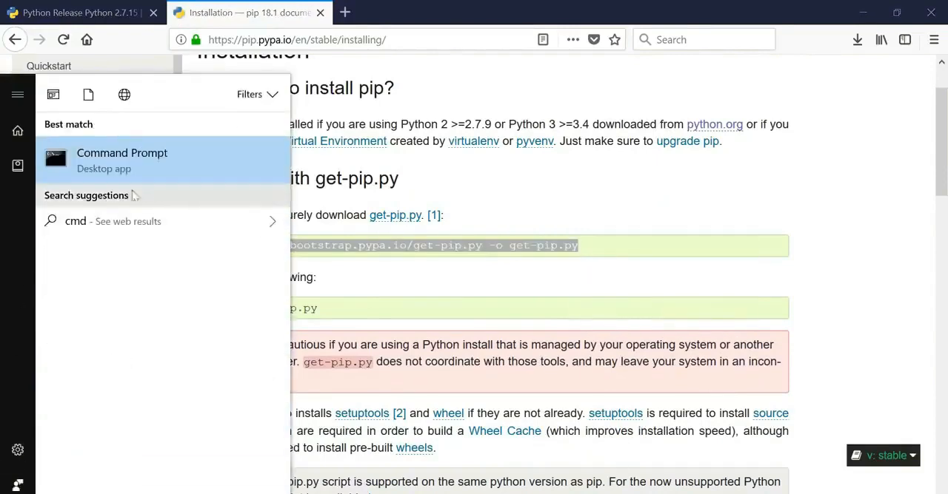
{"action": "left_click", "coordinate": [141, 159]}
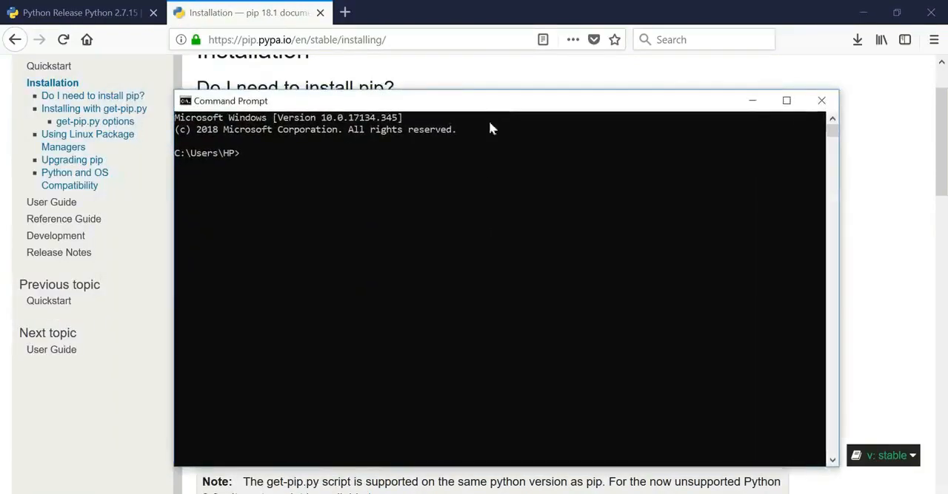
{"action": "right_click", "coordinate": [311, 183]}
{"action": "key", "text": "Return"}
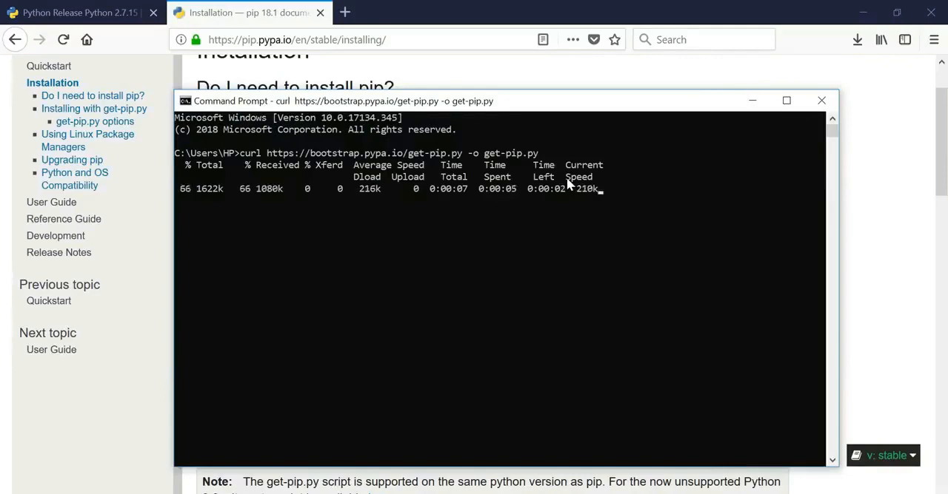
- Copy the python get-pip.py command from the pip installation page and run it in the Command Prompt
{"action": "left_click", "coordinate": [548, 79]}
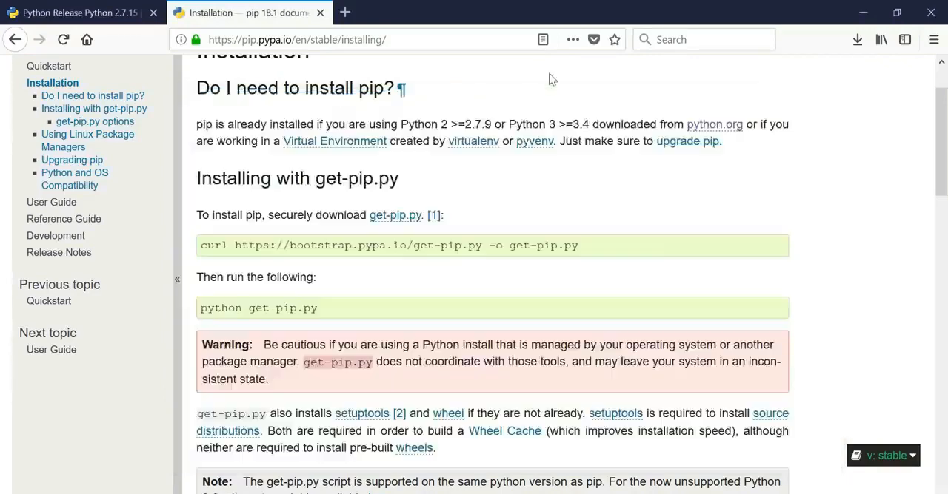
{"action": "left_click_drag", "start_coordinate": [200, 308], "coordinate": [313, 311]}
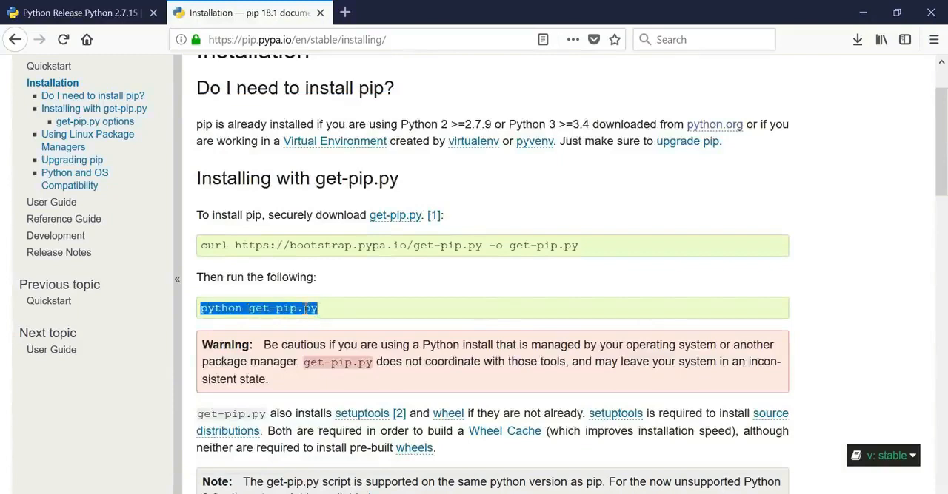
{"action": "right_click", "coordinate": [308, 310]}
{"action": "left_click", "coordinate": [321, 318]}
{"action": "key", "text": "alt+Tab"}
{"action": "right_click", "coordinate": [368, 289]}
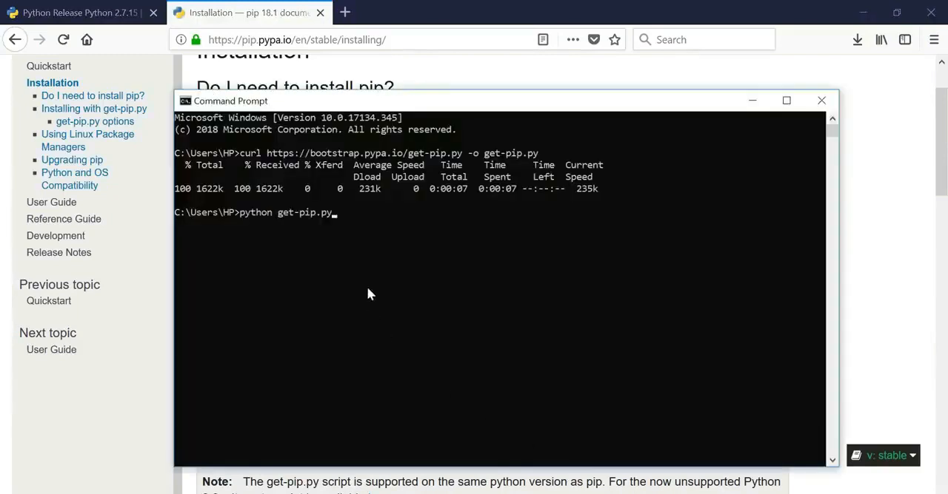
{"action": "key", "text": "Return"}
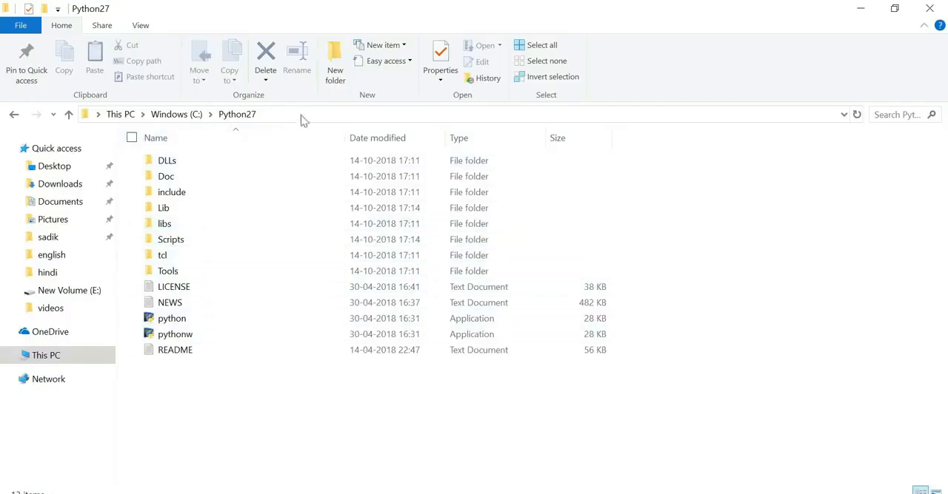
- Open the Scripts folder inside C:\Python27 in File Explorer and copy its full path
{"action": "double_click", "coordinate": [175, 247]}
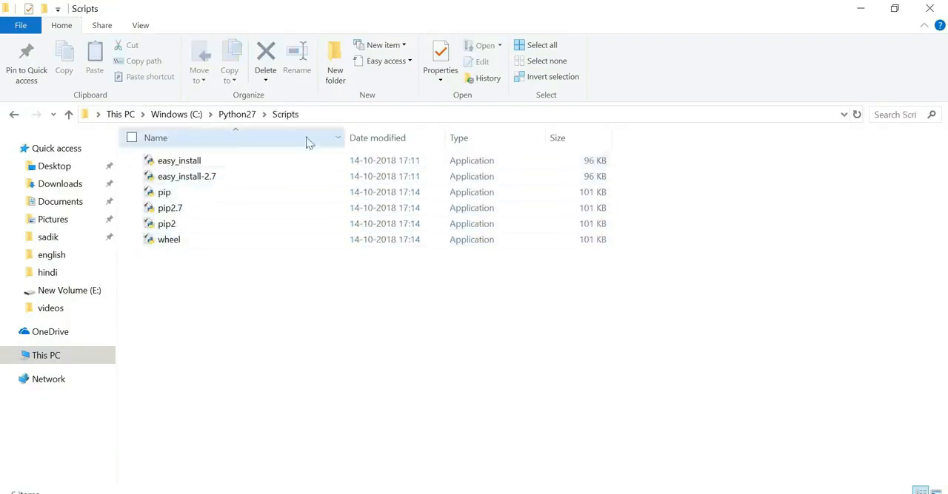
{"action": "left_click", "coordinate": [330, 115]}
{"action": "right_click", "coordinate": [253, 115]}
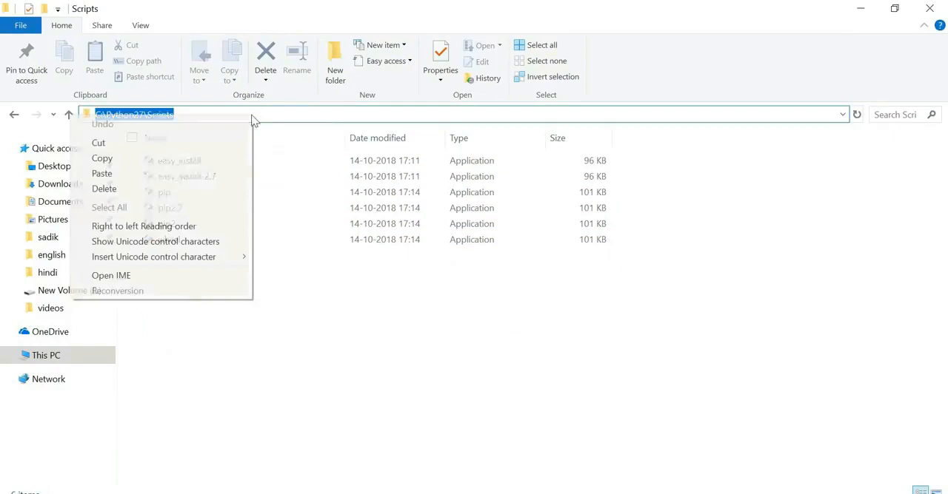
{"action": "left_click", "coordinate": [191, 156]}
- Search Windows for "adva", open the advanced system settings and show the environment variables
{"action": "key", "text": "super"}
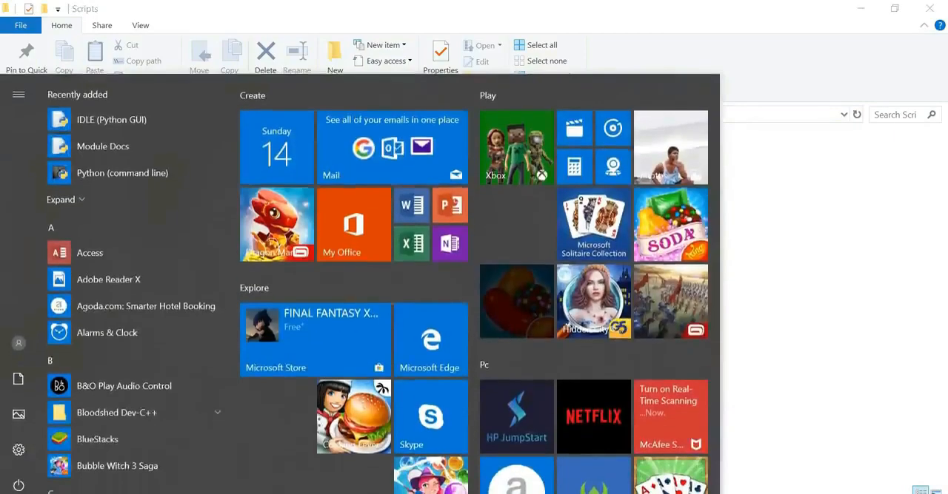
{"action": "type", "text": "adva"}
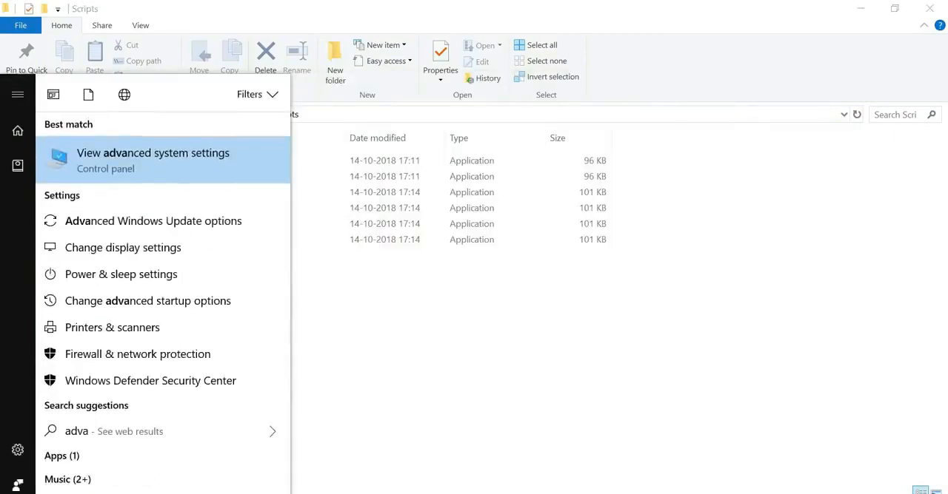
{"action": "left_click", "coordinate": [150, 157]}
{"action": "left_click", "coordinate": [386, 403]}
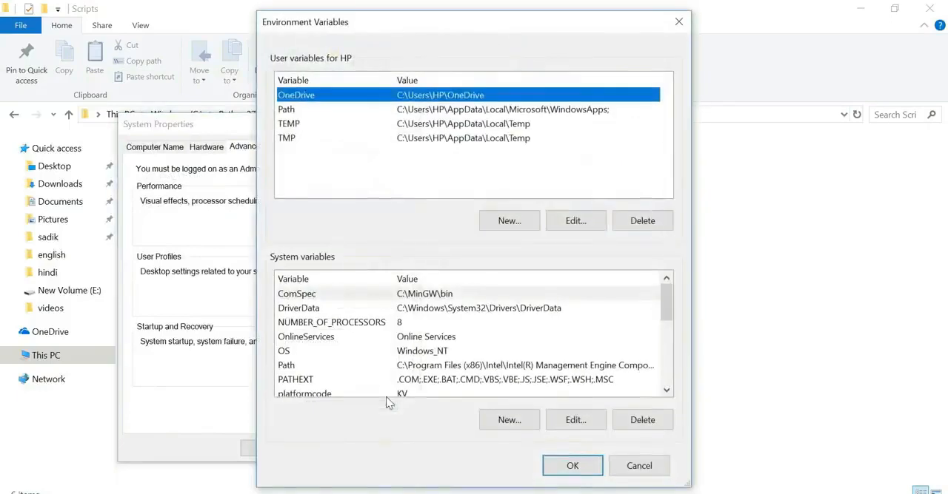
- Add C:\Python27\Scripts as a new entry in the system Path variable and confirm all the open system settings windows
{"action": "left_click", "coordinate": [329, 366]}
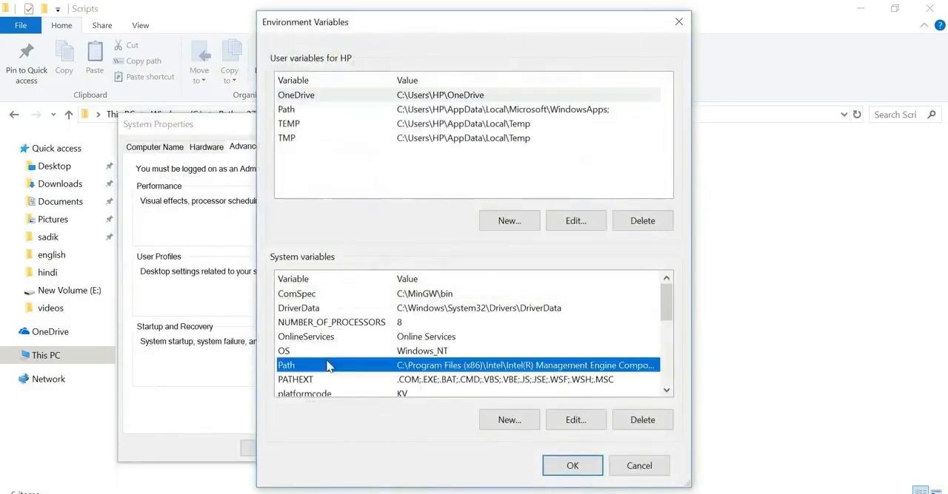
{"action": "left_click", "coordinate": [569, 419]}
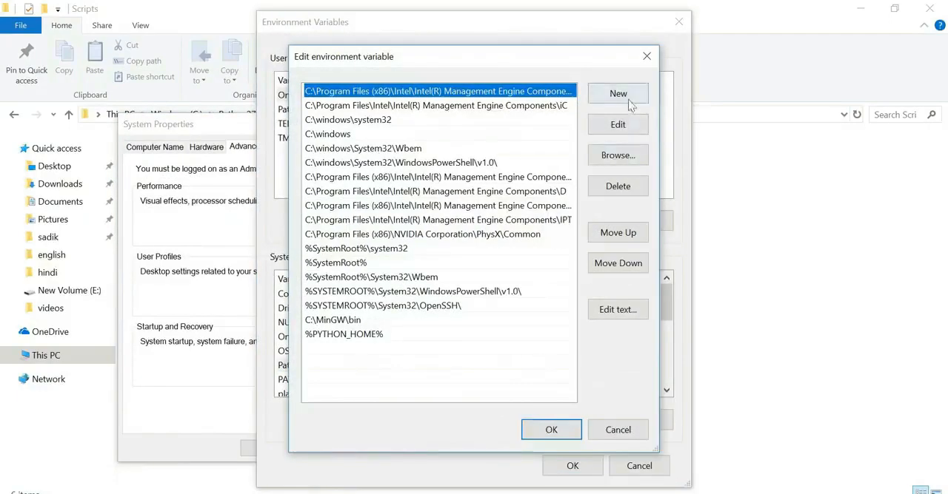
{"action": "left_click", "coordinate": [618, 94]}
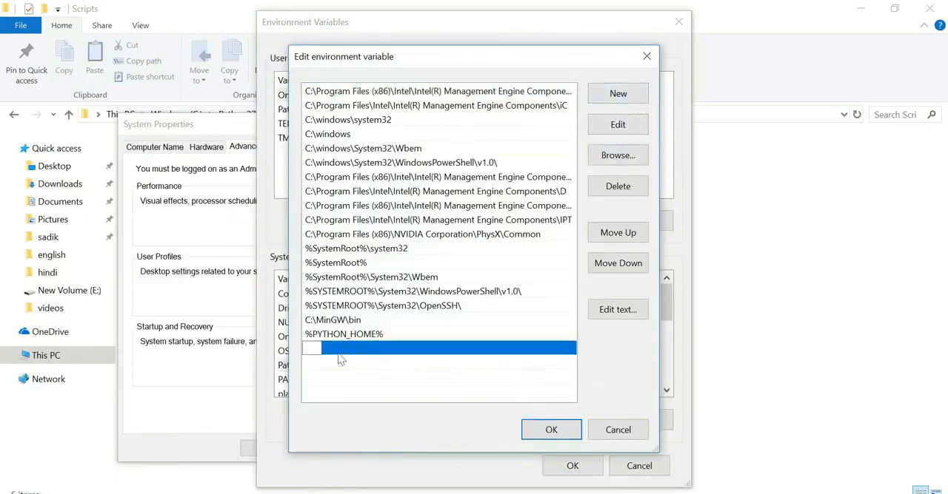
{"action": "key", "text": "ctrl+v"}
{"action": "left_click", "coordinate": [396, 393]}
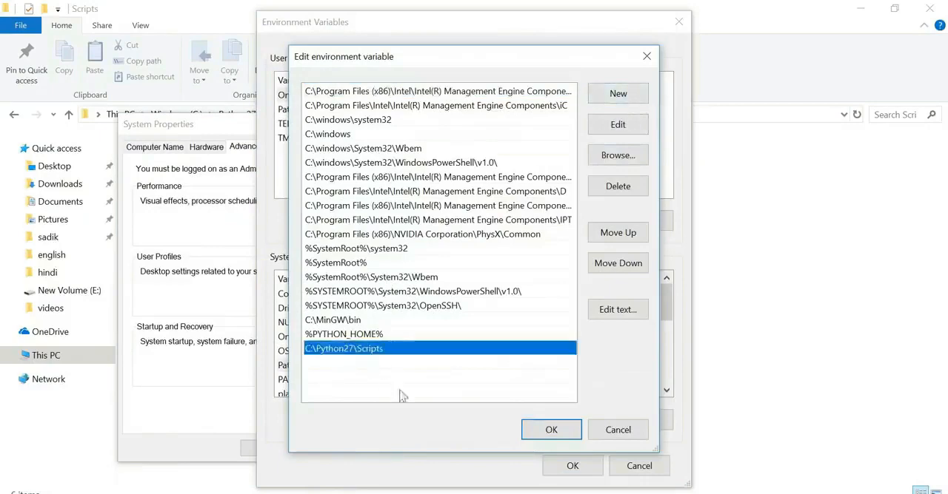
{"action": "left_click", "coordinate": [578, 428]}
{"action": "left_click", "coordinate": [572, 467]}
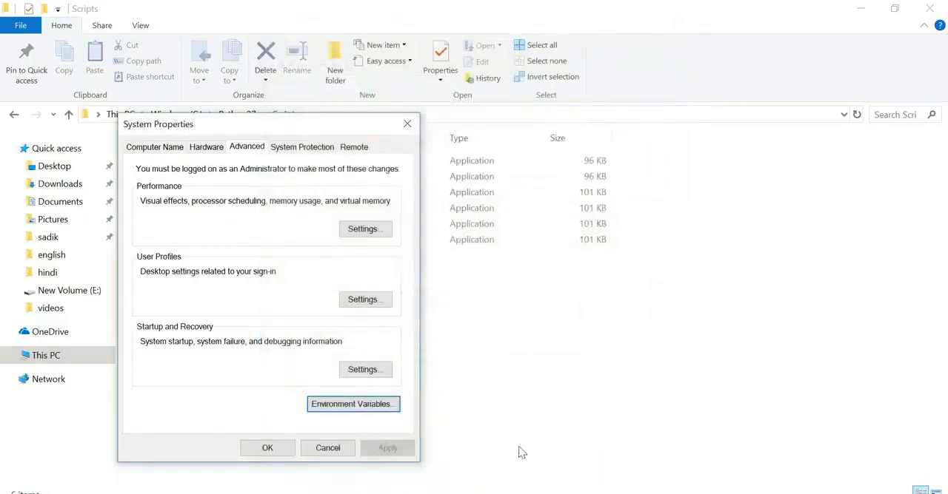
{"action": "left_click", "coordinate": [283, 447]}
- Replace the old Command Prompt with a fresh one, running pip there and reviewing its commands and options
{"action": "key", "text": "alt+Tab"}
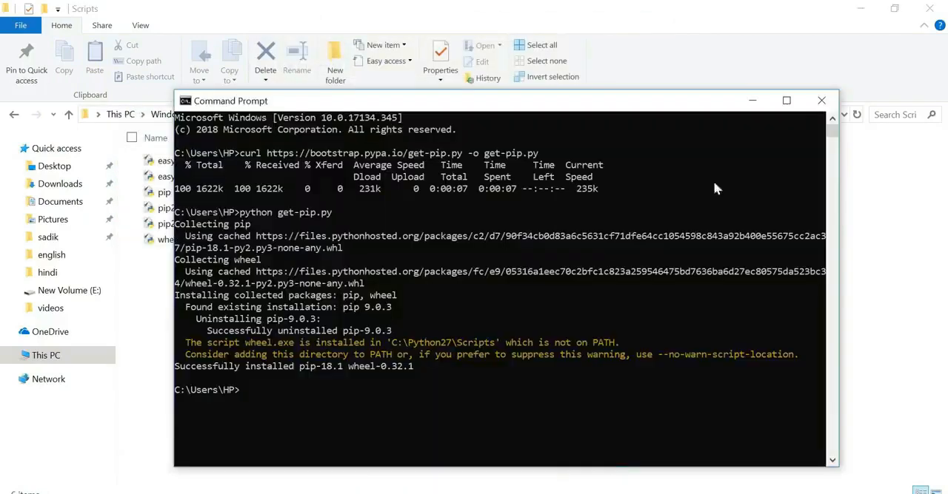
{"action": "left_click", "coordinate": [822, 102]}
{"action": "key", "text": "super"}
{"action": "type", "text": "cmd"}
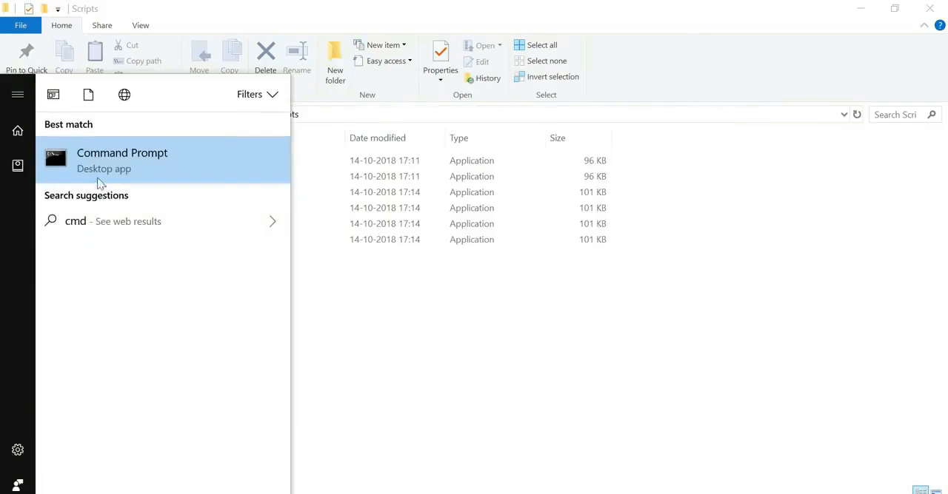
{"action": "left_click", "coordinate": [95, 185]}
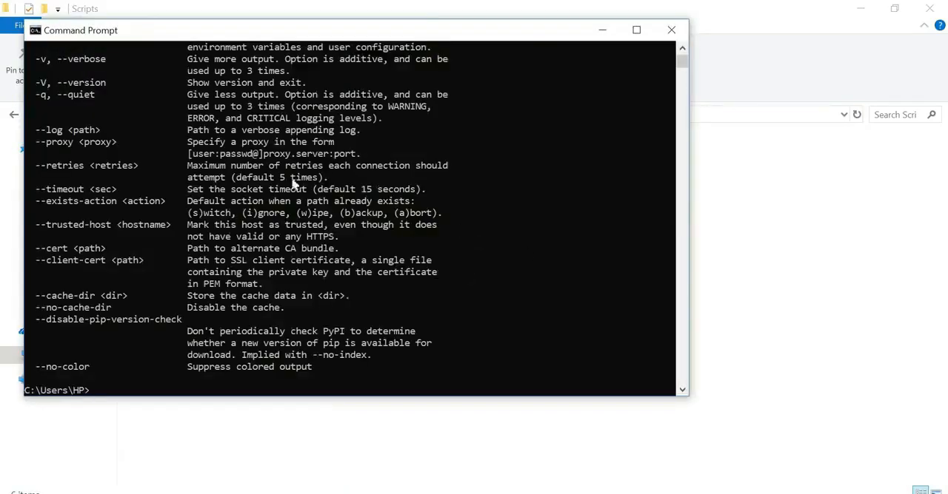
{"action": "scroll", "coordinate": [308, 269], "scroll_direction": "up", "scroll_amount": 7}
{"action": "scroll", "coordinate": [131, 198], "scroll_direction": "up", "scroll_amount": 2}
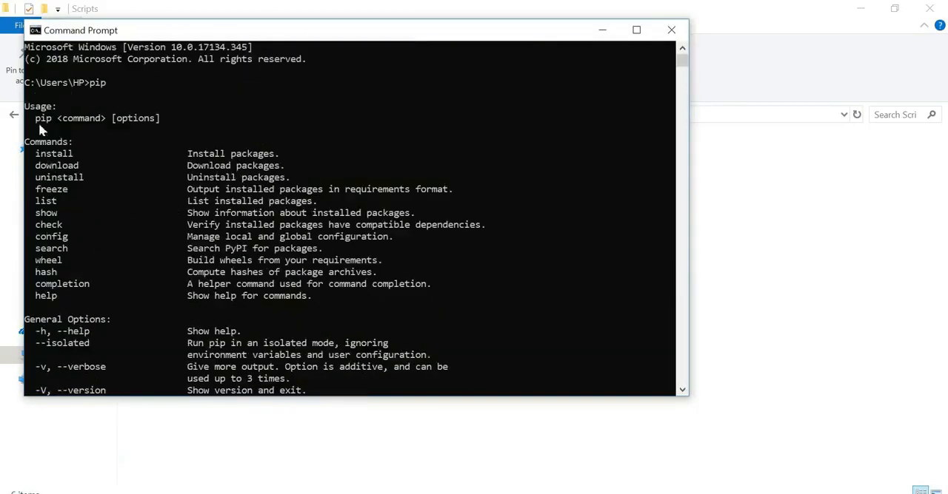
{"action": "left_click_drag", "start_coordinate": [29, 138], "coordinate": [385, 390]}
{"action": "left_click", "coordinate": [345, 284]}
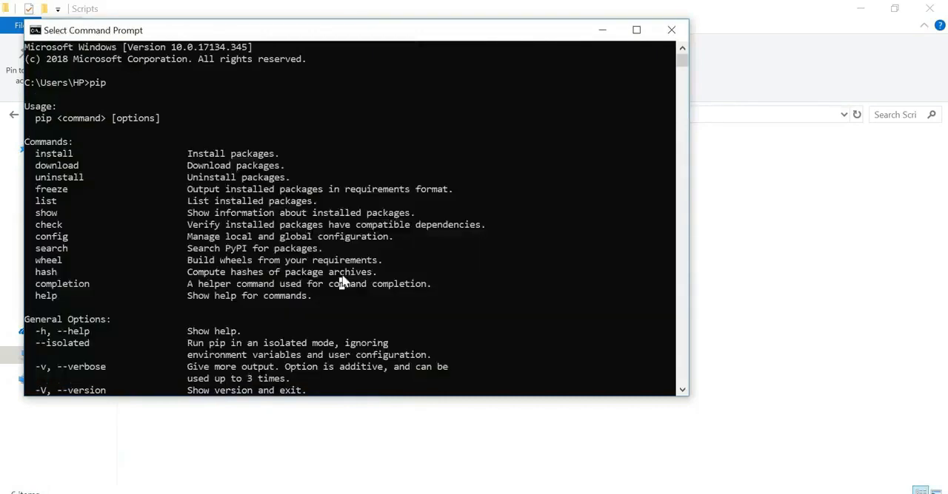
{"action": "scroll", "coordinate": [300, 223], "scroll_direction": "down", "scroll_amount": 3}
{"action": "scroll", "coordinate": [300, 215], "scroll_direction": "down", "scroll_amount": 10}
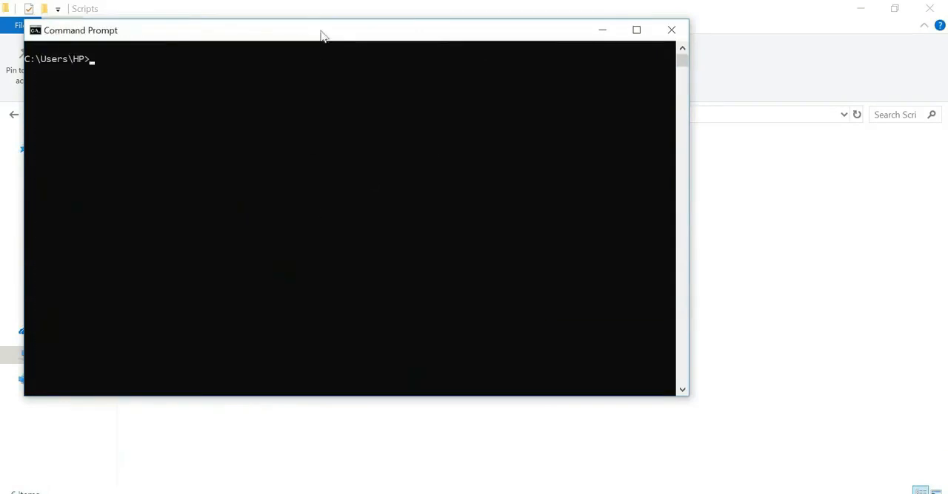
- Install the pyftpdlib package with pip install pyftpdlib and close the Command Prompt
{"action": "left_click_drag", "start_coordinate": [320, 35], "coordinate": [477, 96]}
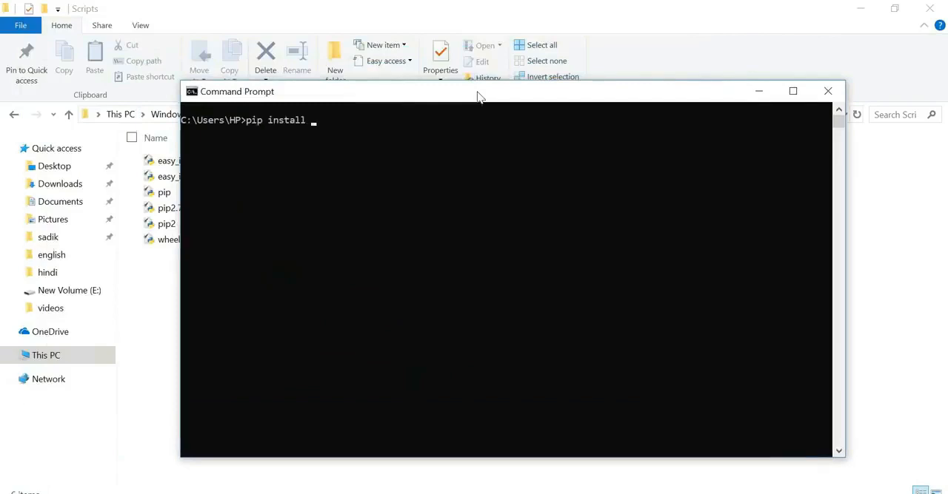
{"action": "type", "text": "tpdl"}
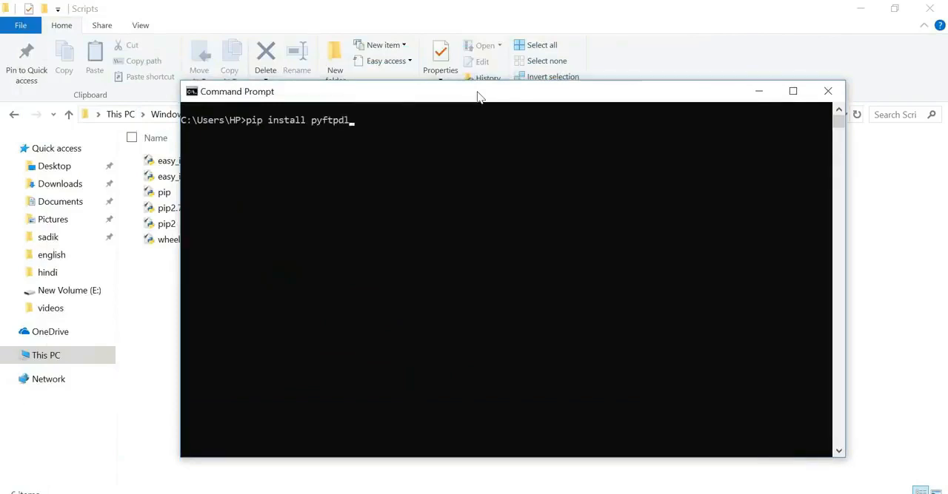
{"action": "type", "text": "ib"}
{"action": "key", "text": "Return"}
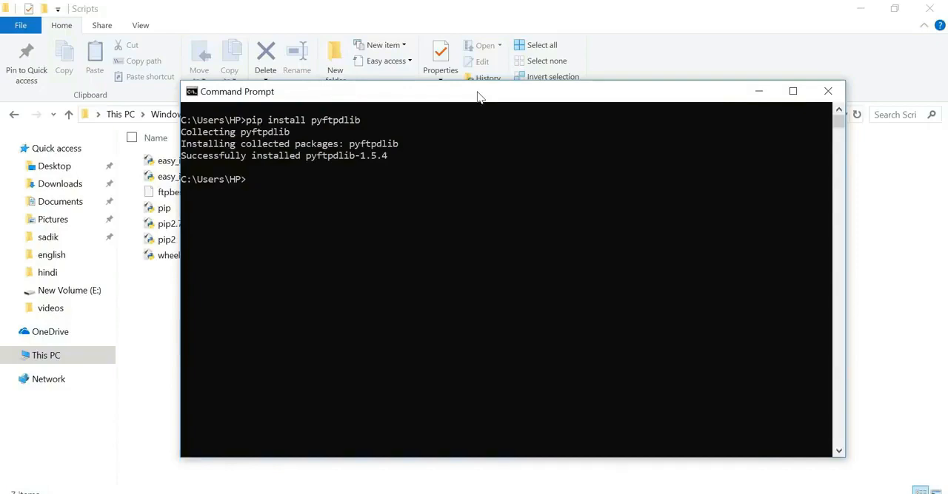
{"action": "left_click", "coordinate": [825, 93]}
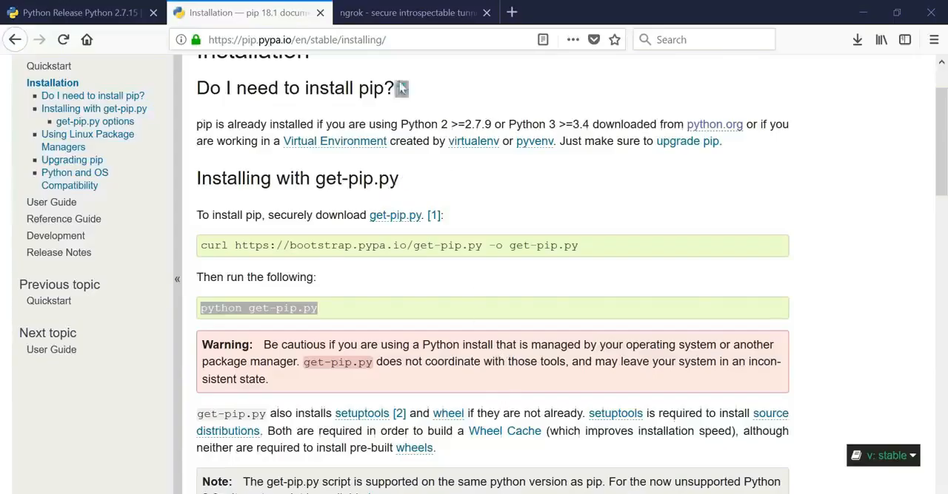
- Go to the ngrok.com page in the browser and submit the sign-up form for a new ngrok account
{"action": "left_click", "coordinate": [386, 16]}
{"action": "left_click_drag", "start_coordinate": [296, 39], "coordinate": [176, 39]}
{"action": "left_click", "coordinate": [312, 42]}
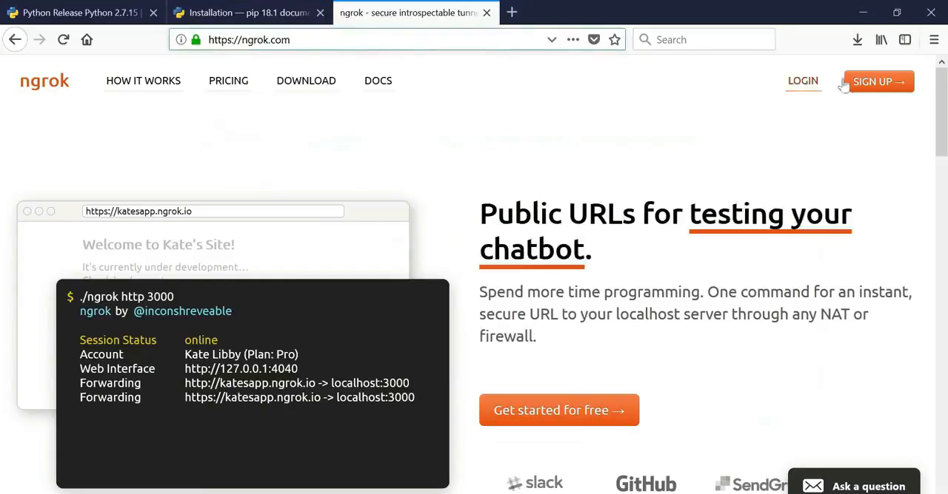
{"action": "left_click", "coordinate": [878, 82]}
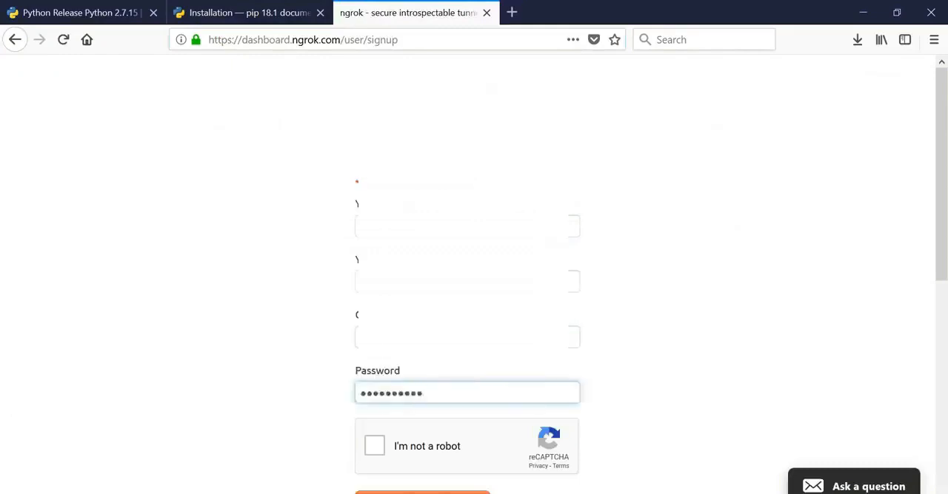
{"action": "scroll", "coordinate": [466, 259], "scroll_direction": "down", "scroll_amount": 3}
{"action": "key", "text": "Return"}
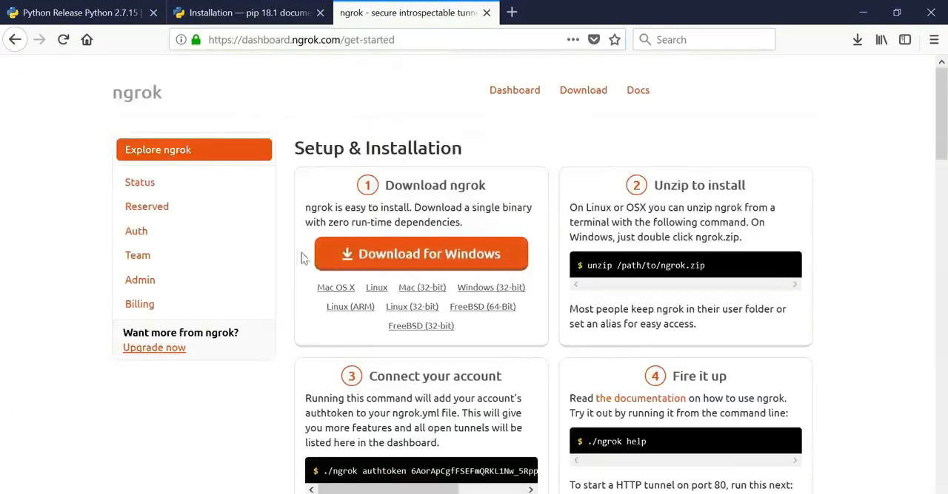
- Download ngrok for Windows and save the file ngrok-stable-windows-amd64.zip
{"action": "left_click", "coordinate": [434, 255]}
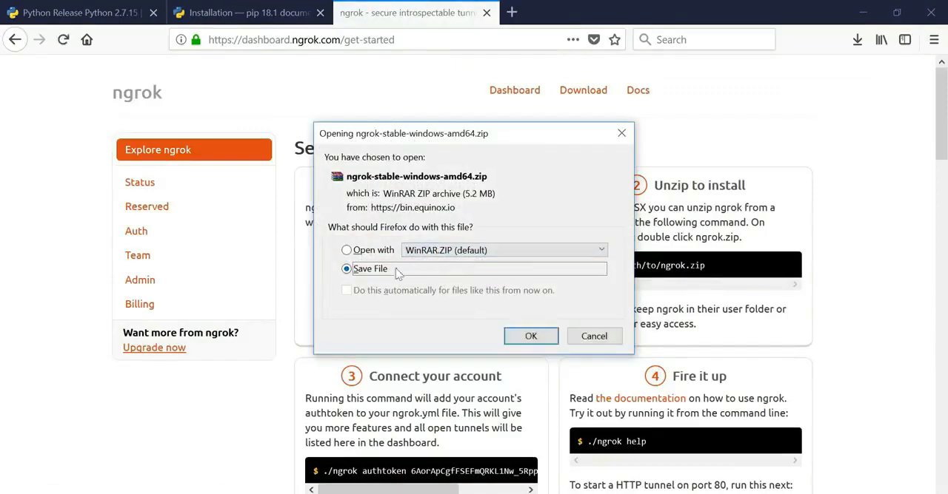
{"action": "left_click", "coordinate": [531, 337]}
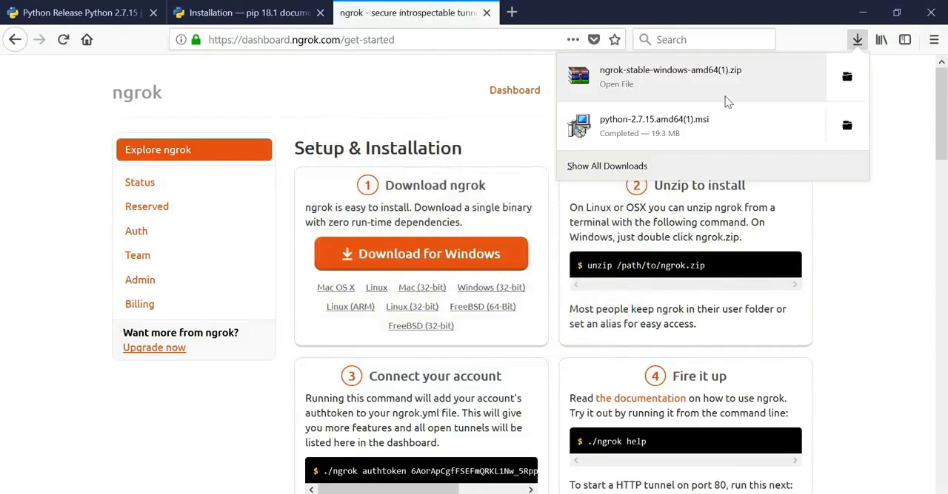
- Extract the downloaded ngrok-stable-windows-amd64 archive in the Downloads folder into its own folder
{"action": "left_click", "coordinate": [846, 77]}
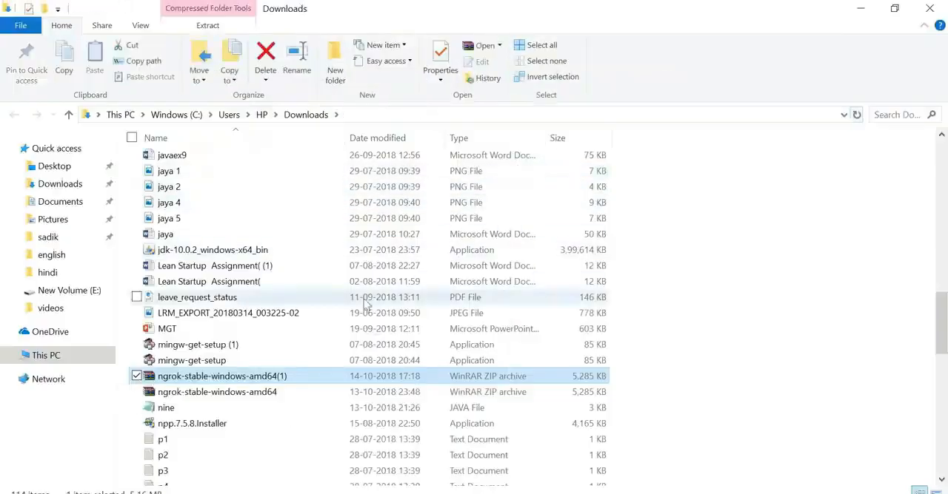
{"action": "right_click", "coordinate": [316, 392]}
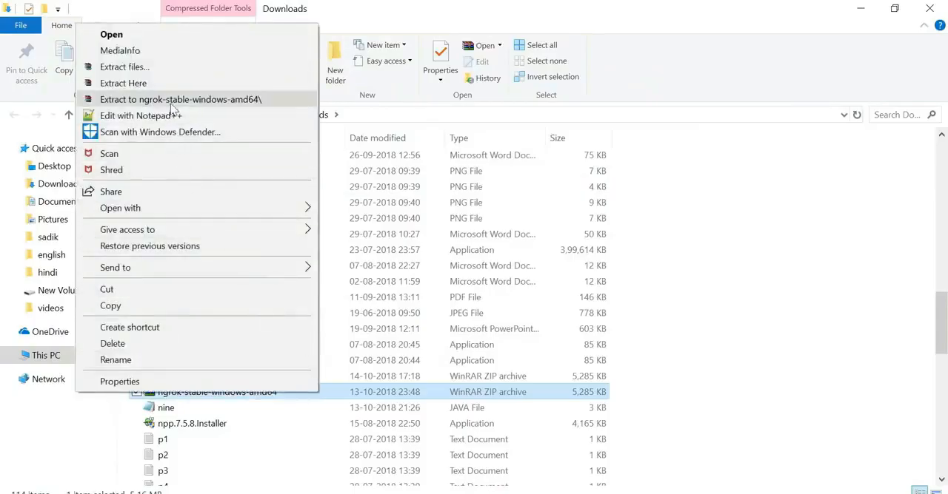
{"action": "left_click", "coordinate": [210, 101]}
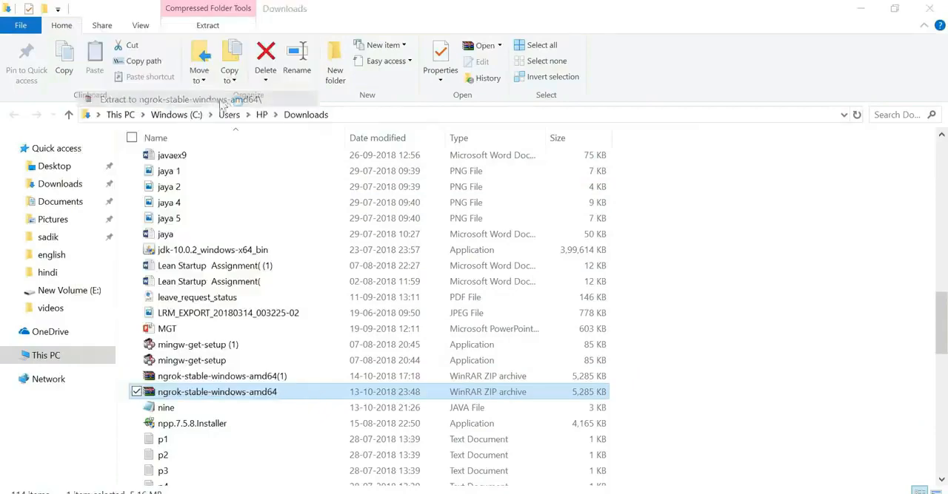
{"action": "scroll", "coordinate": [522, 326], "scroll_direction": "up", "scroll_amount": 15}
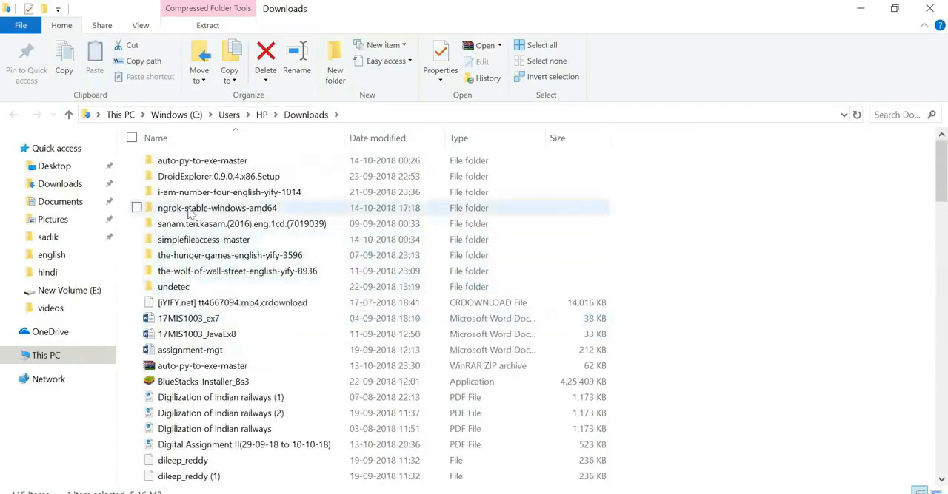
- Open the extracted ngrok-stable-windows-amd64 folder and launch the ngrok application
{"action": "left_click", "coordinate": [221, 212]}
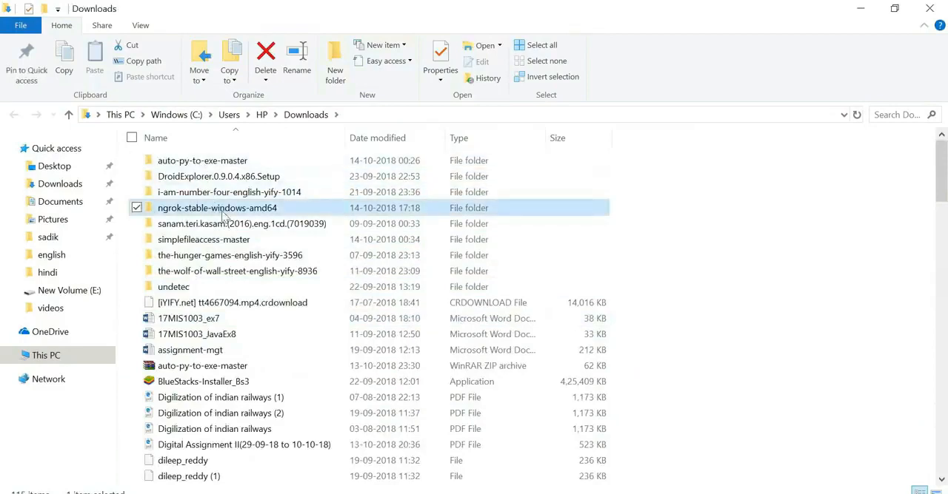
{"action": "double_click", "coordinate": [223, 213]}
{"action": "double_click", "coordinate": [178, 169]}
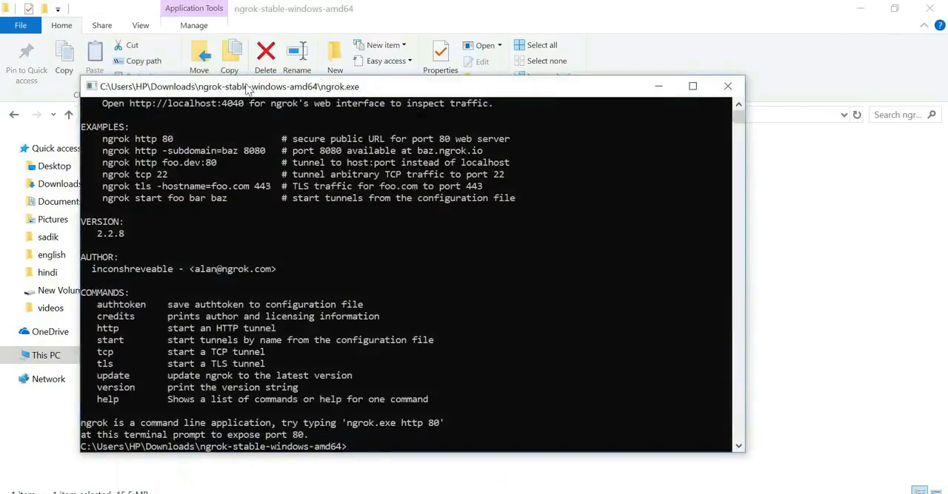
{"action": "left_click_drag", "start_coordinate": [245, 84], "coordinate": [275, 71]}
- Switch to the ngrok dashboard's Auth page in the browser and copy the tunnel authtoken
{"action": "scroll", "coordinate": [375, 227], "scroll_direction": "down", "scroll_amount": 5}
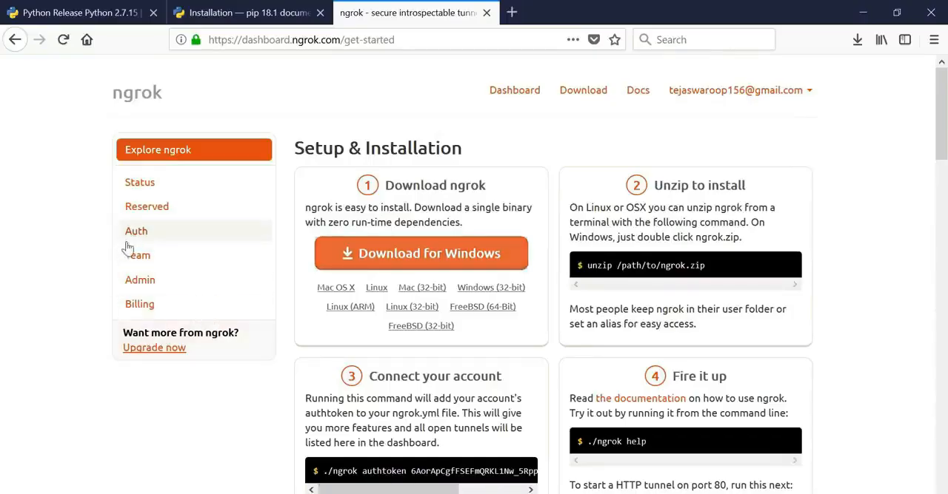
{"action": "left_click", "coordinate": [143, 237]}
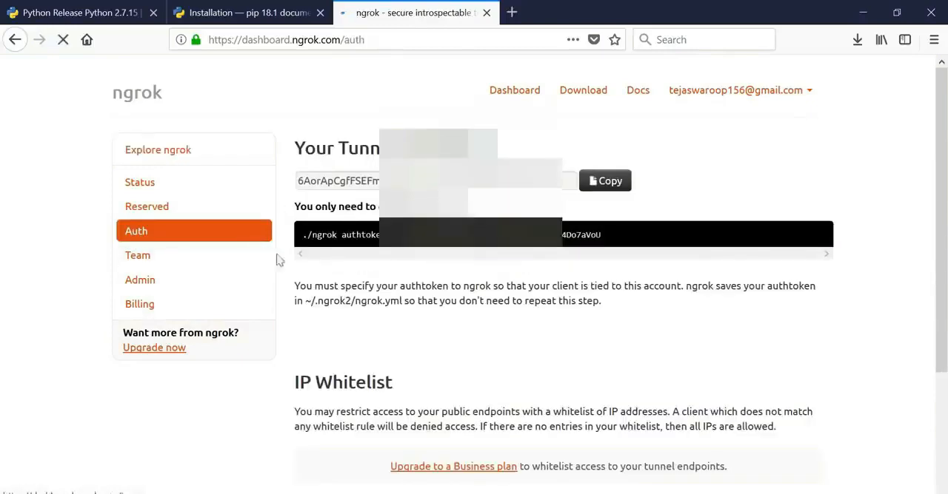
{"action": "scroll", "coordinate": [314, 262], "scroll_direction": "down", "scroll_amount": 2}
{"action": "scroll", "coordinate": [363, 182], "scroll_direction": "up", "scroll_amount": 2}
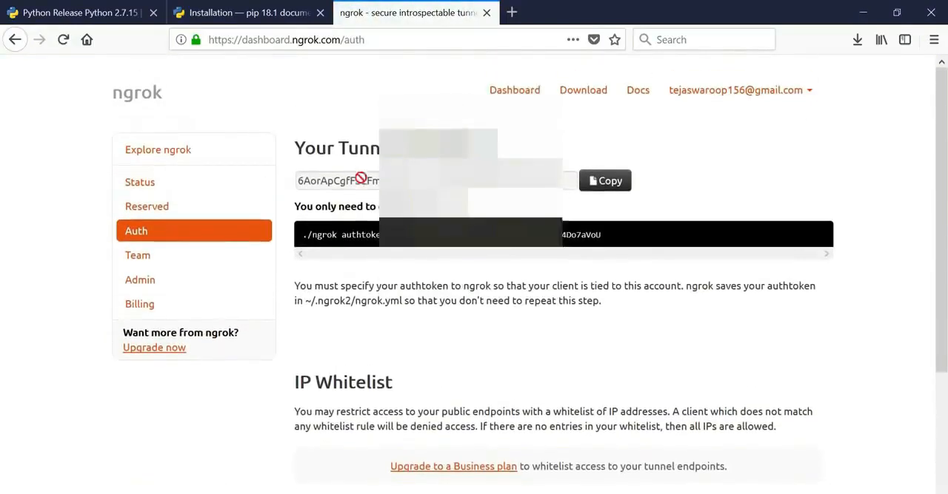
{"action": "left_click", "coordinate": [600, 185]}
{"action": "left_click", "coordinate": [516, 253]}
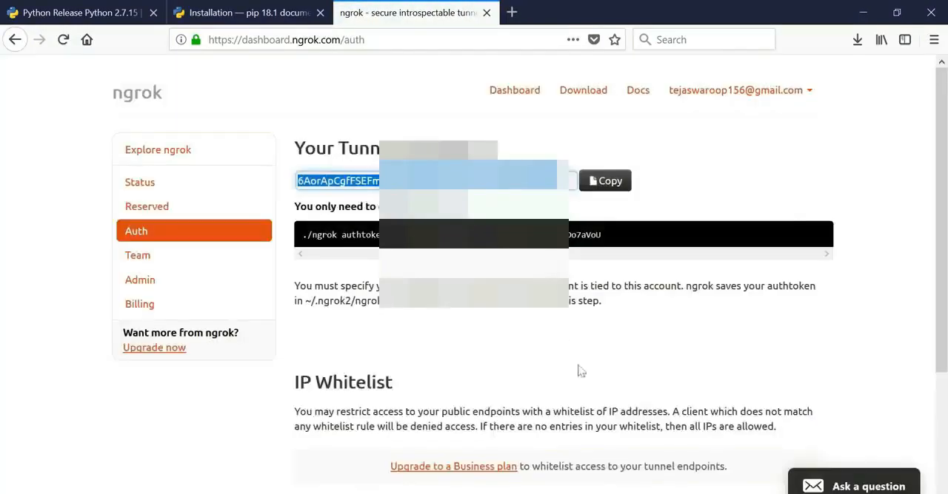
- Switch to the ngrok terminal and run ngrok.exe authtoken with the copied authtoken to save it
{"action": "left_click", "coordinate": [619, 491]}
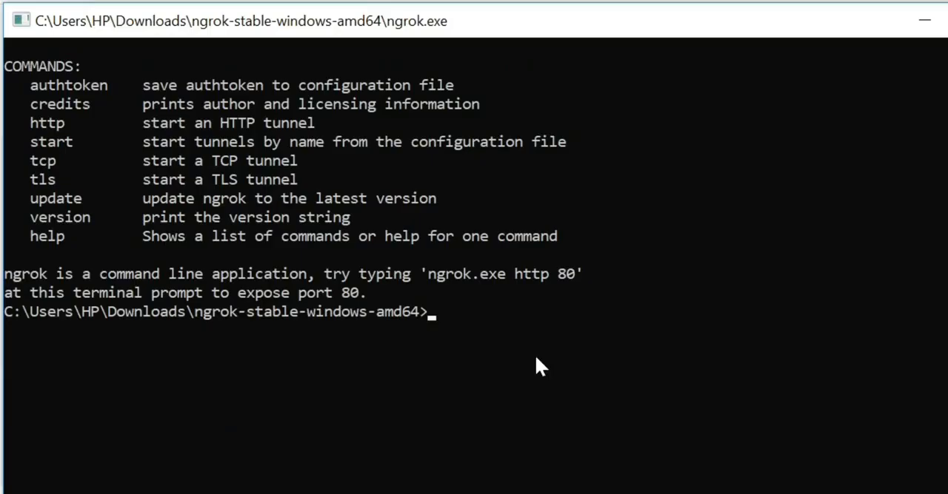
{"action": "type", "text": "ngrok.exe "}
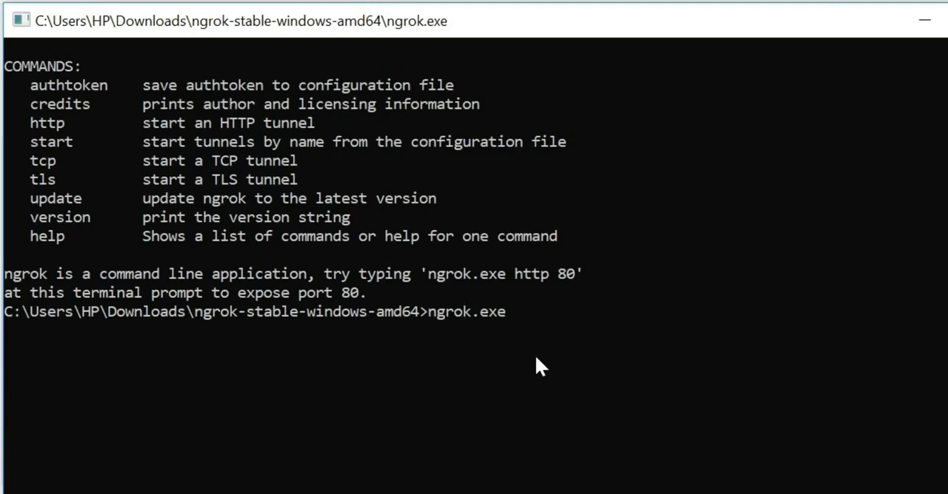
{"action": "type", "text": "authtoken"}
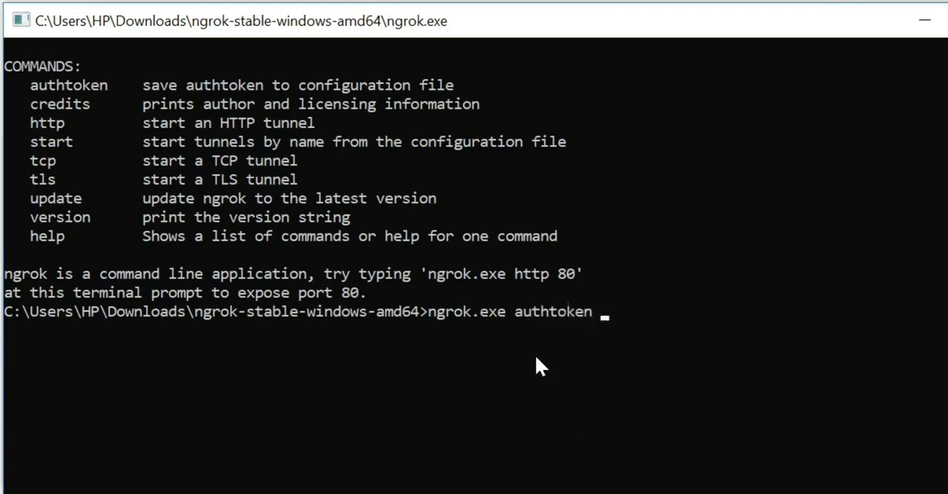
{"action": "key", "text": "ctrl+v"}
{"action": "key", "text": "Return"}
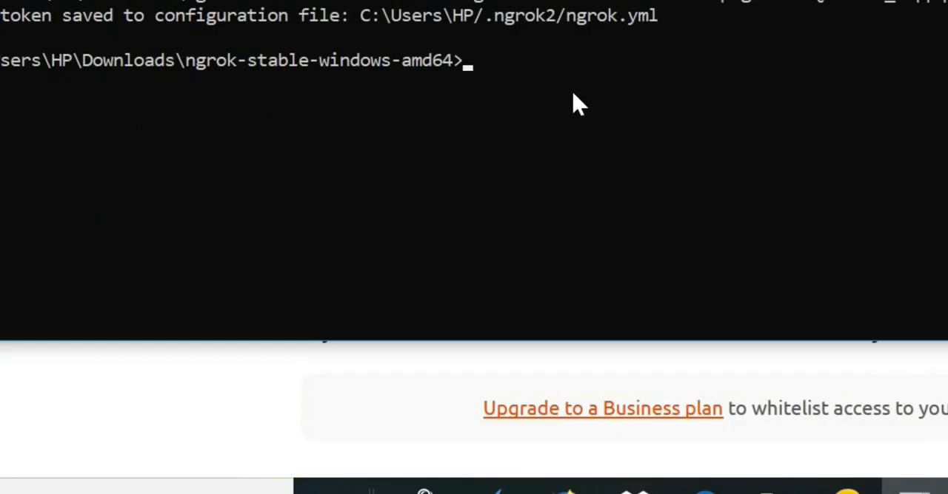
- Start a TCP tunnel with ngrok.exe tcp 1560, and highlight the session status and forwarding address
{"action": "type", "text": "ngrok.exe"}
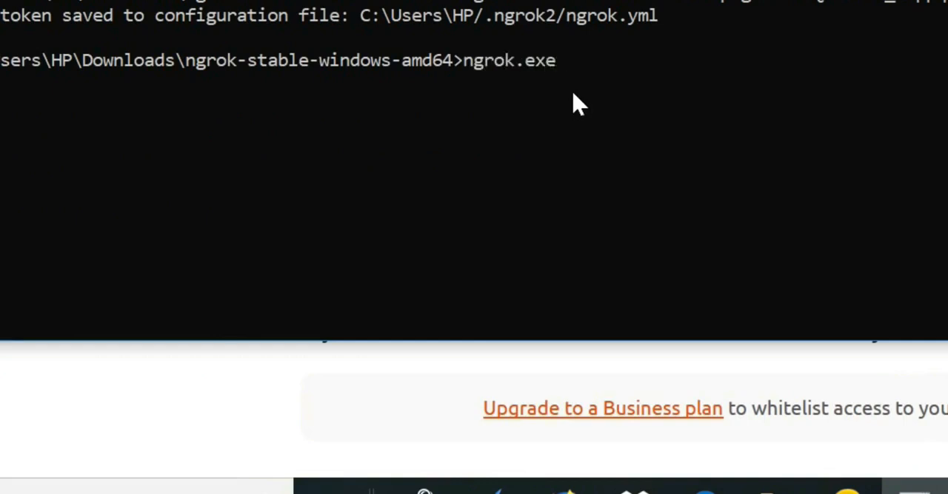
{"action": "type", "text": " tcp 1560"}
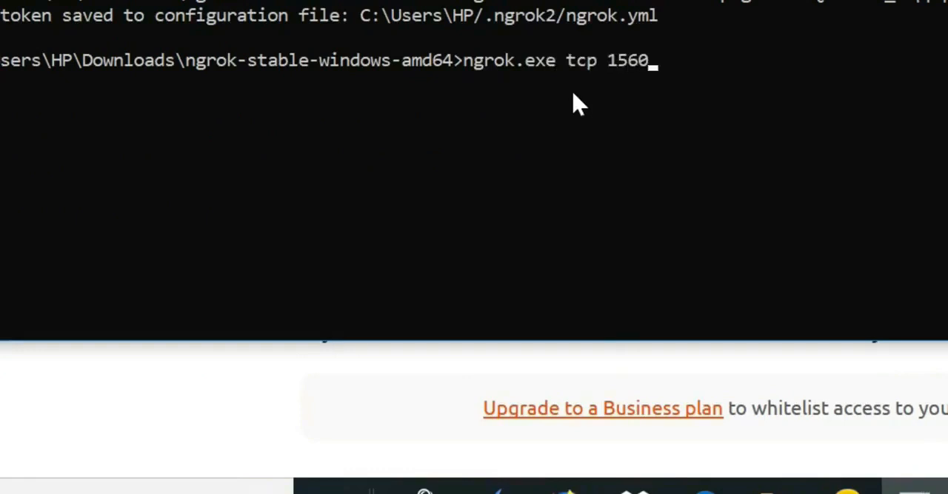
{"action": "key", "text": "Return"}
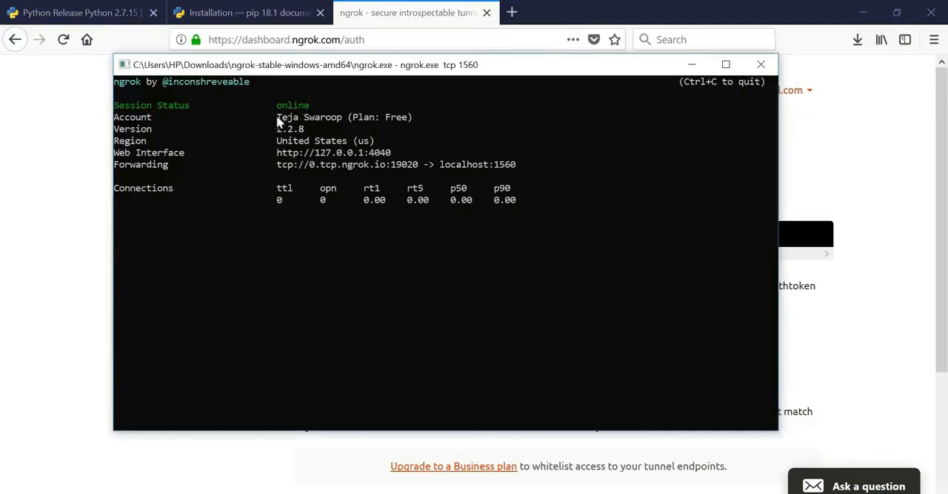
{"action": "left_click_drag", "start_coordinate": [274, 107], "coordinate": [301, 108]}
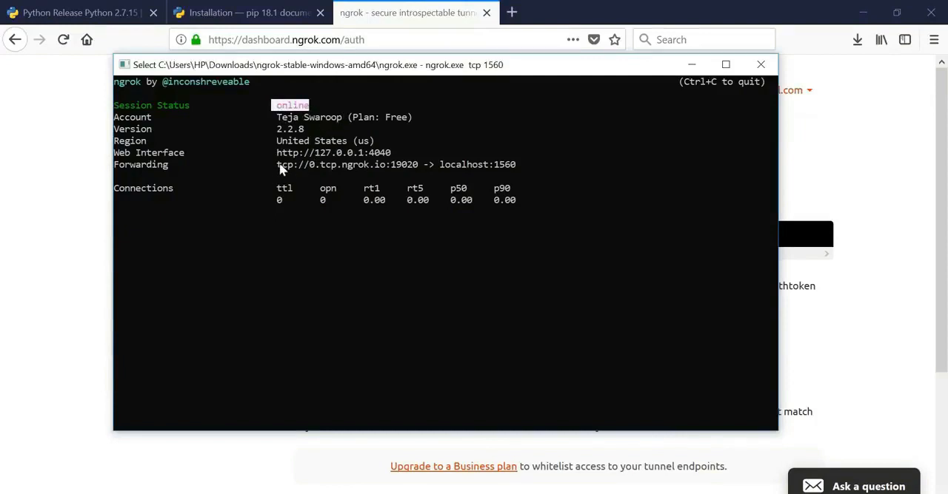
{"action": "left_click_drag", "start_coordinate": [279, 168], "coordinate": [334, 169]}
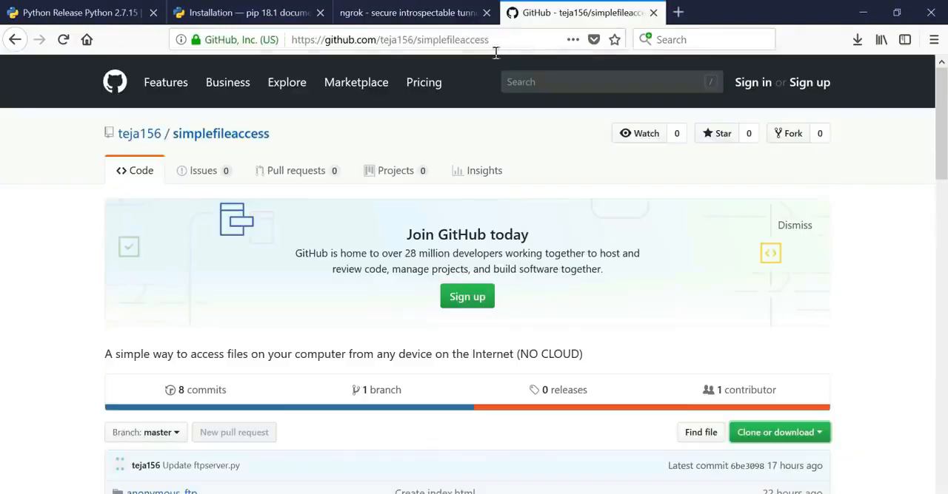
- Download the simplefileaccess GitHub repository as a ZIP and save the file simplefileaccess-master.zip
{"action": "left_click", "coordinate": [500, 40]}
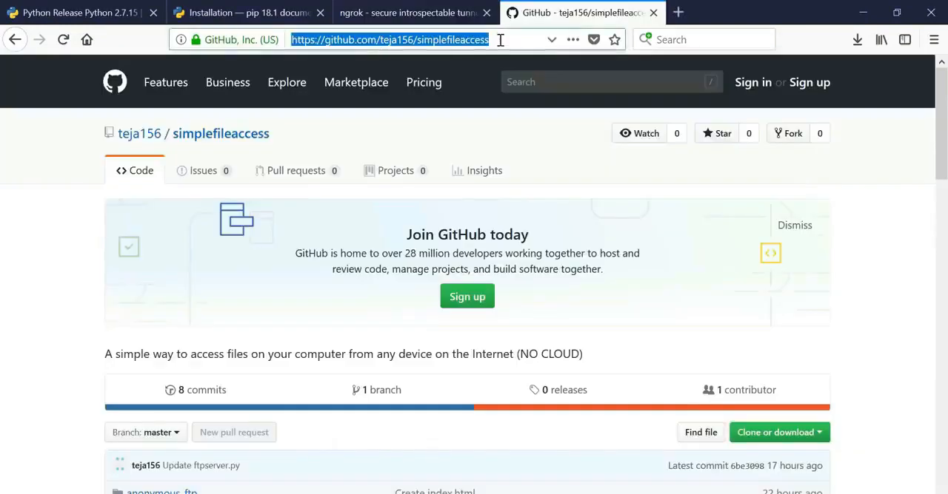
{"action": "left_click_drag", "start_coordinate": [505, 40], "coordinate": [286, 52]}
{"action": "left_click", "coordinate": [514, 36]}
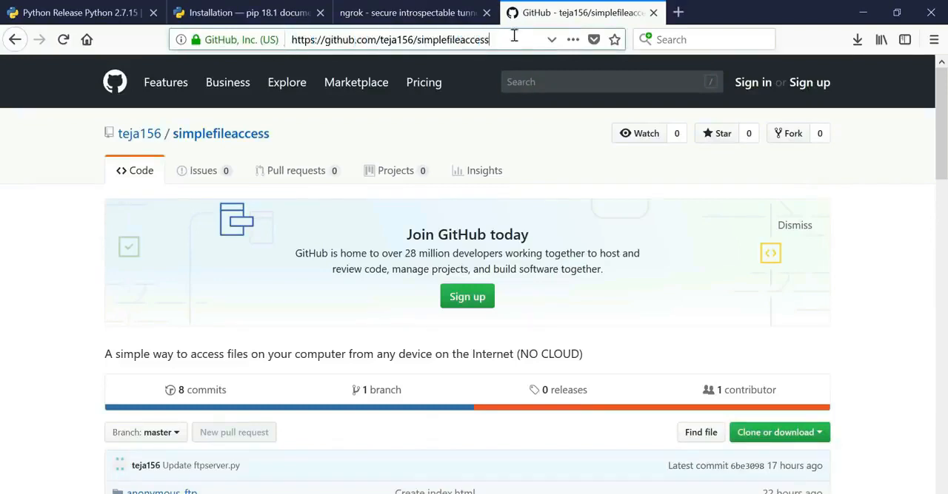
{"action": "scroll", "coordinate": [74, 217], "scroll_direction": "down", "scroll_amount": 3}
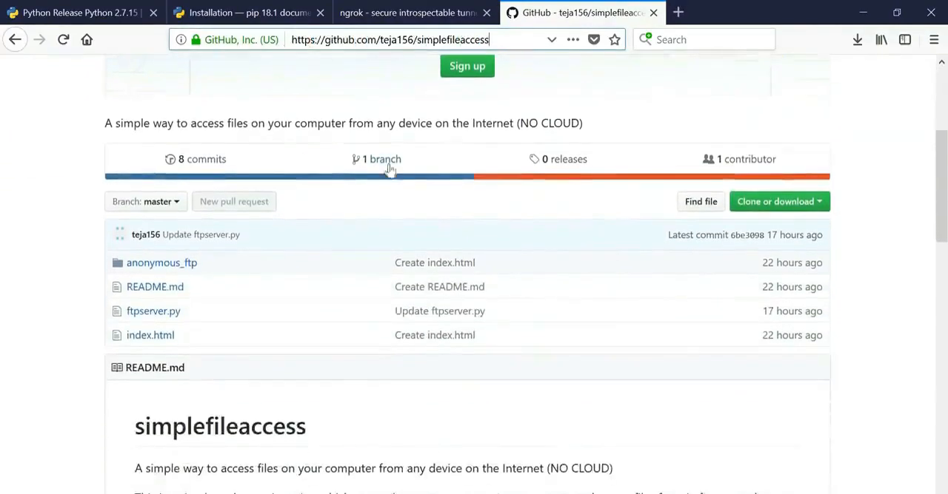
{"action": "left_click", "coordinate": [59, 216]}
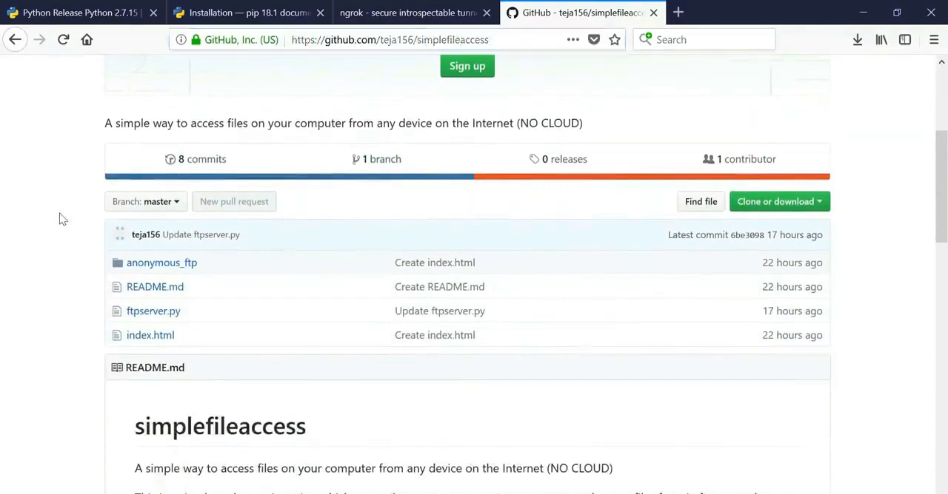
{"action": "left_click", "coordinate": [808, 203]}
{"action": "left_click", "coordinate": [781, 324]}
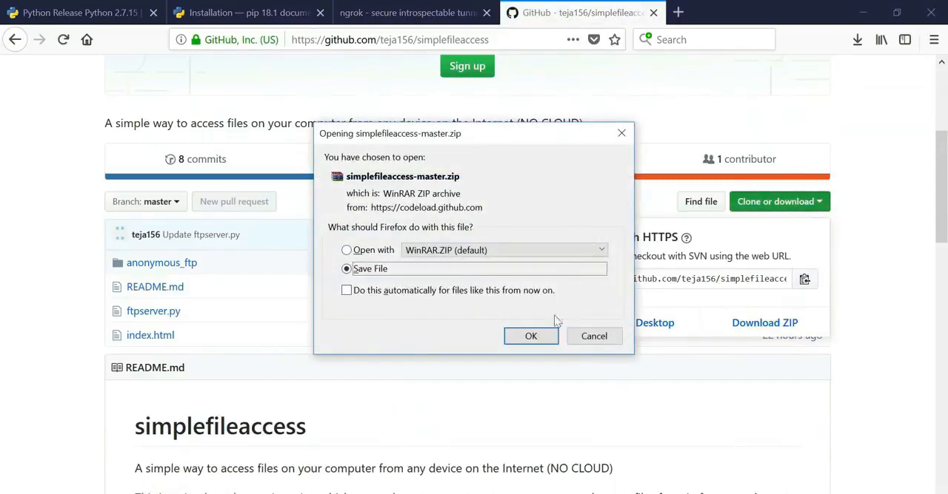
{"action": "left_click", "coordinate": [546, 337]}
- Show the downloaded simplefileaccess-master archive in the Downloads folder and extract it into its own folder
{"action": "left_click", "coordinate": [844, 80]}
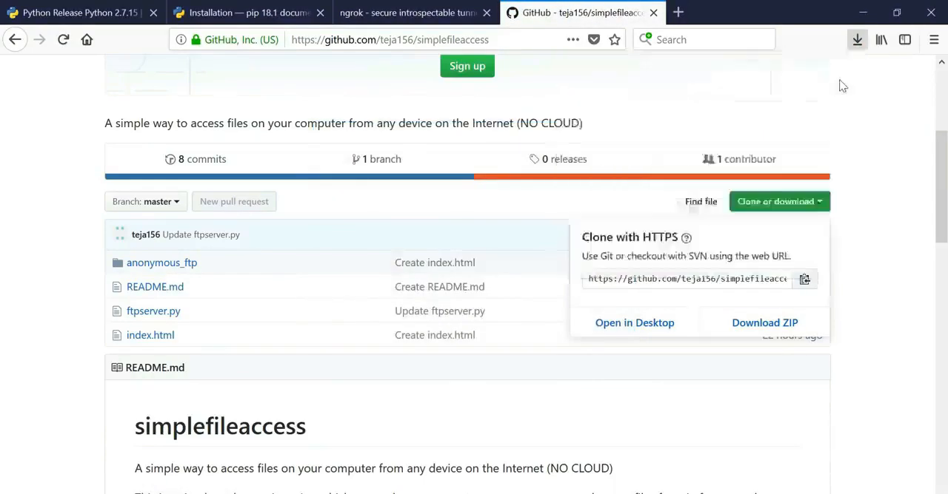
{"action": "scroll", "coordinate": [303, 370], "scroll_direction": "down", "scroll_amount": 2}
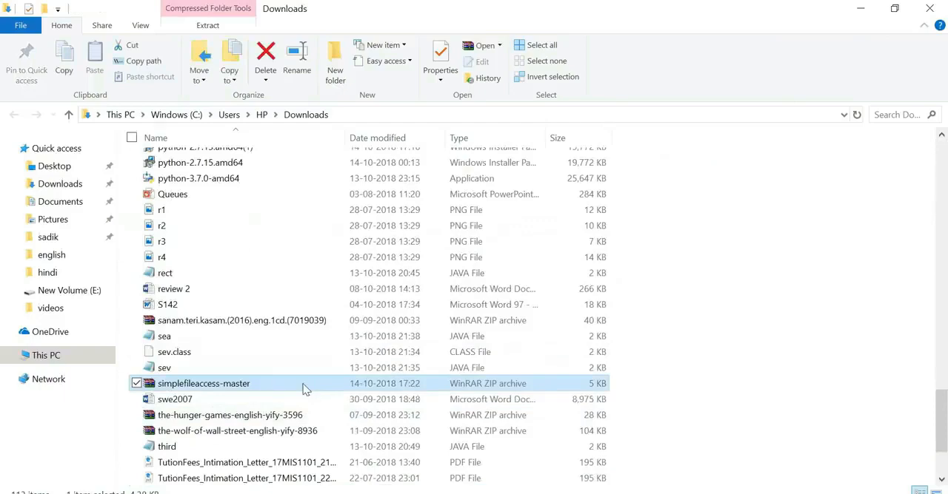
{"action": "right_click", "coordinate": [302, 385]}
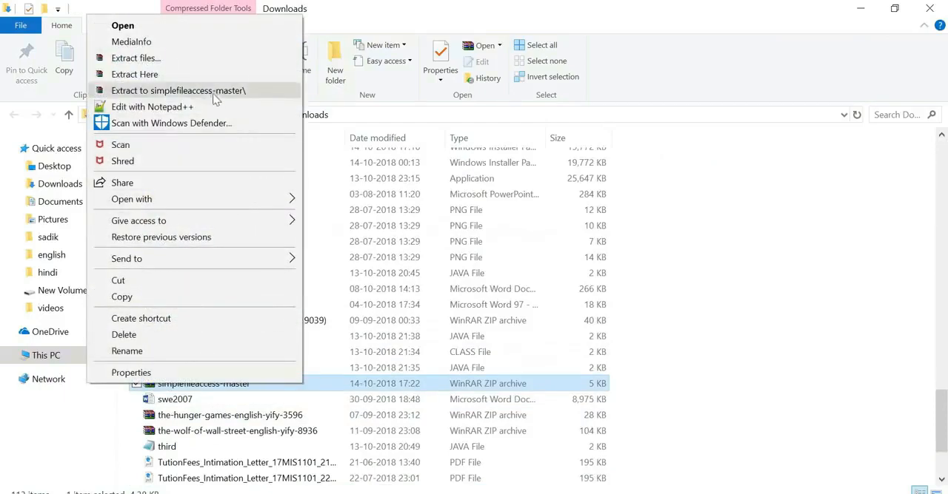
{"action": "left_click", "coordinate": [148, 91]}
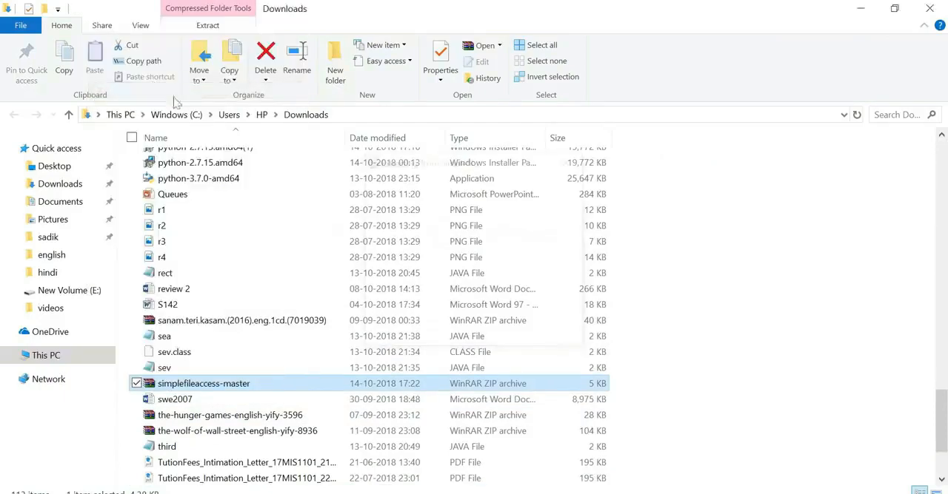
- Open the extracted simplefileaccess-master folder and the inner folder of the same name
{"action": "left_click", "coordinate": [311, 244]}
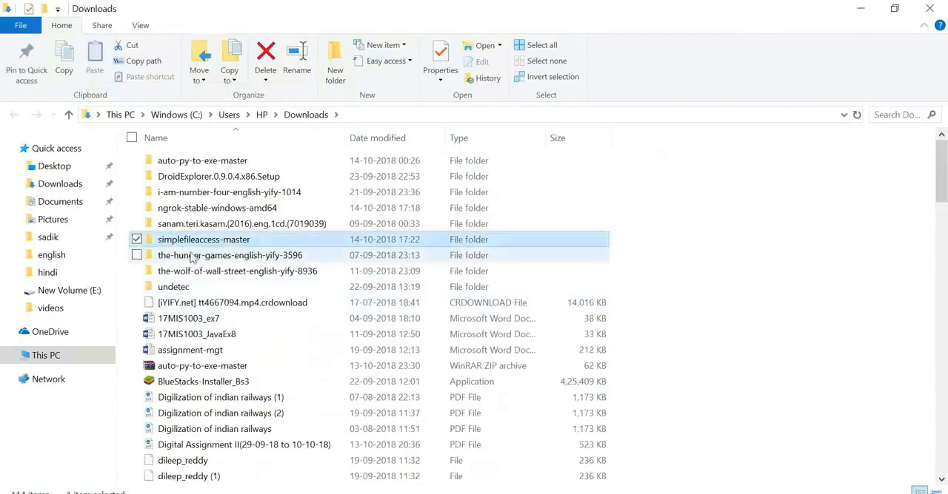
{"action": "double_click", "coordinate": [222, 245]}
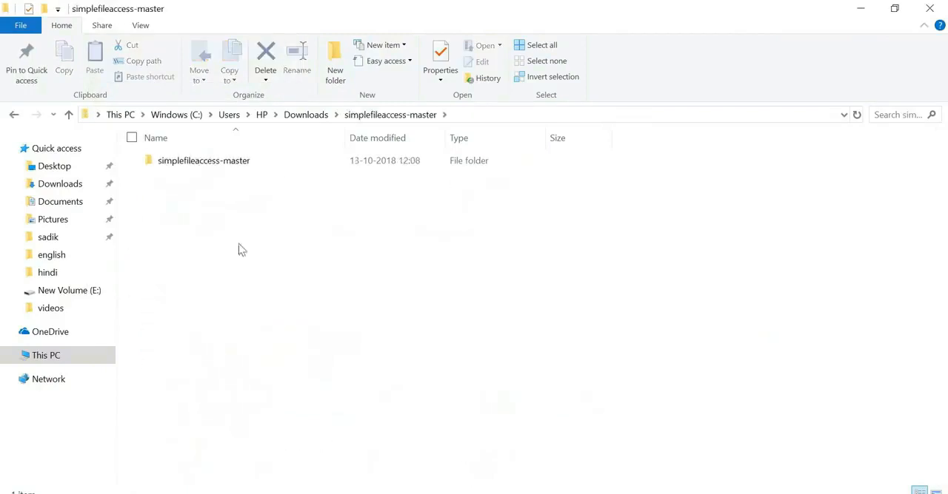
{"action": "double_click", "coordinate": [241, 164]}
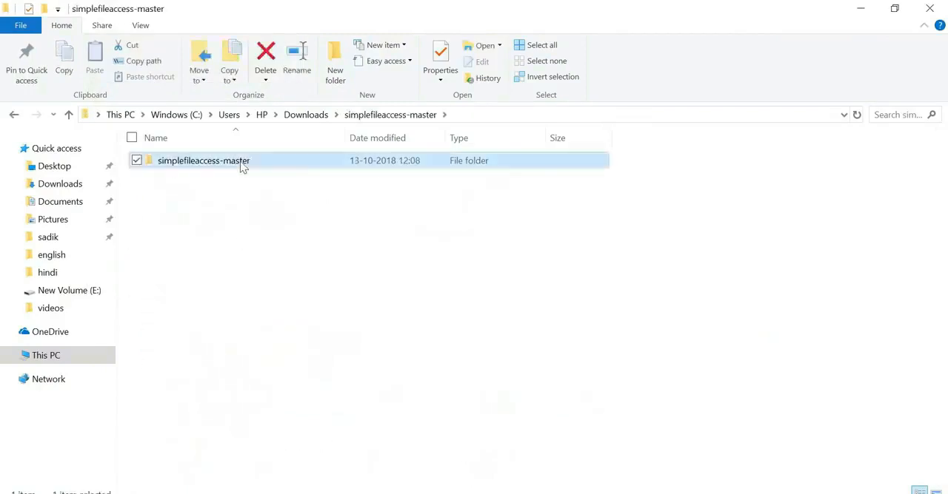
- Copy anonymous_ftp, ftpserver, index and README.md from the inner simplefileaccess-master folder into the outer simplefileaccess-master folder
{"action": "left_click_drag", "start_coordinate": [247, 241], "coordinate": [203, 165]}
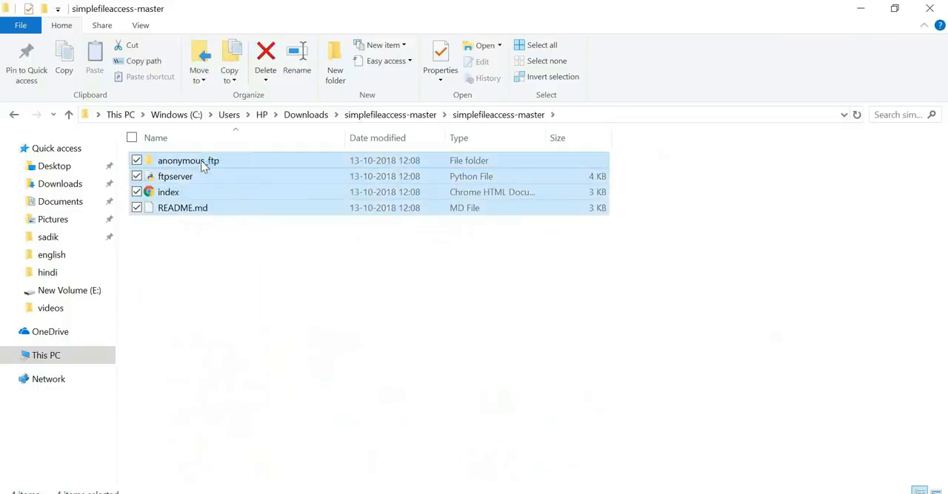
{"action": "right_click", "coordinate": [204, 166]}
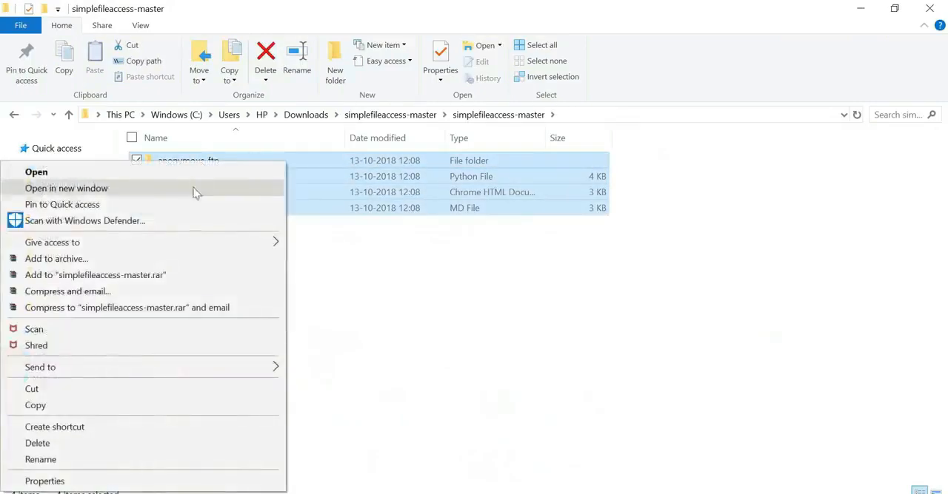
{"action": "left_click", "coordinate": [135, 406]}
{"action": "left_click", "coordinate": [201, 351]}
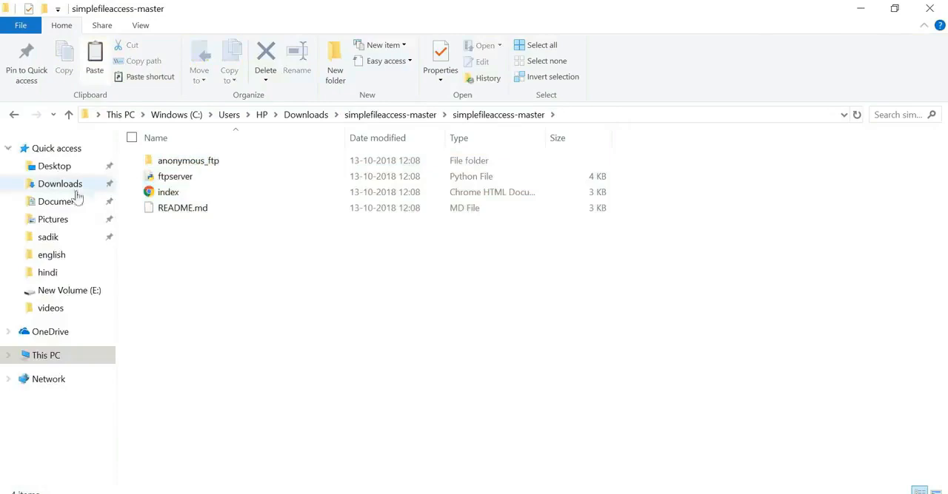
{"action": "left_click", "coordinate": [13, 115]}
{"action": "right_click", "coordinate": [186, 219]}
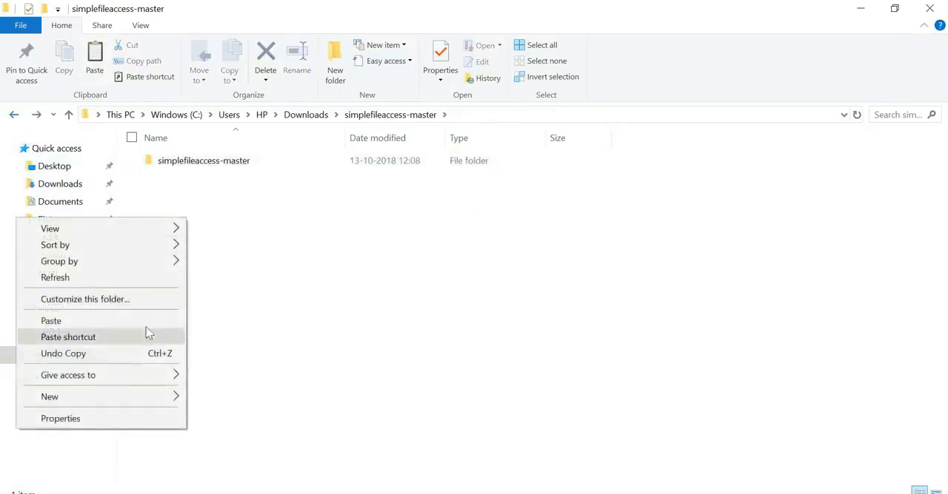
{"action": "left_click", "coordinate": [70, 320]}
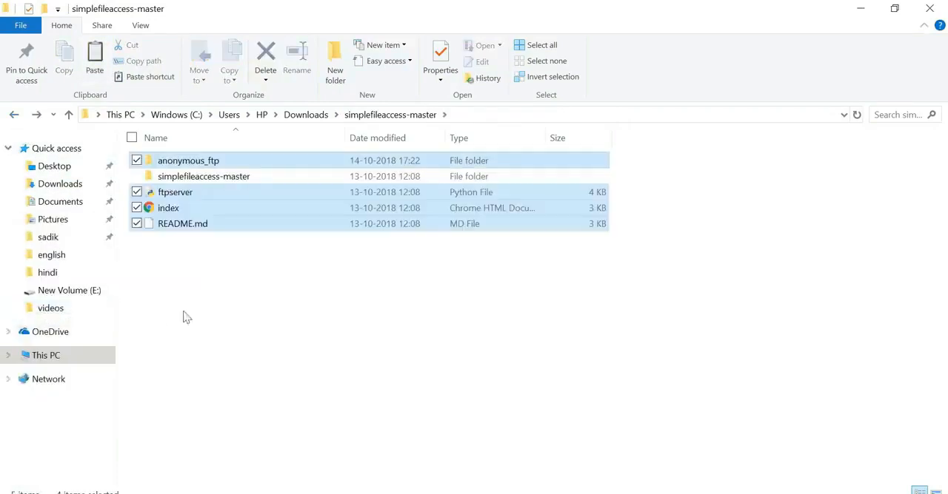
- Permanently delete the inner simplefileaccess-master folder from the outer simplefileaccess-master folder
{"action": "left_click", "coordinate": [269, 310]}
{"action": "left_click", "coordinate": [237, 177]}
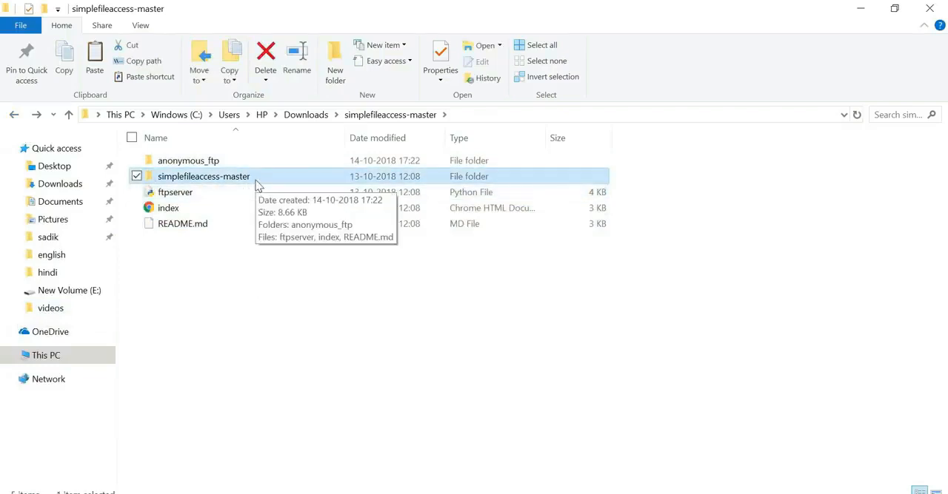
{"action": "key", "text": "shift+Delete"}
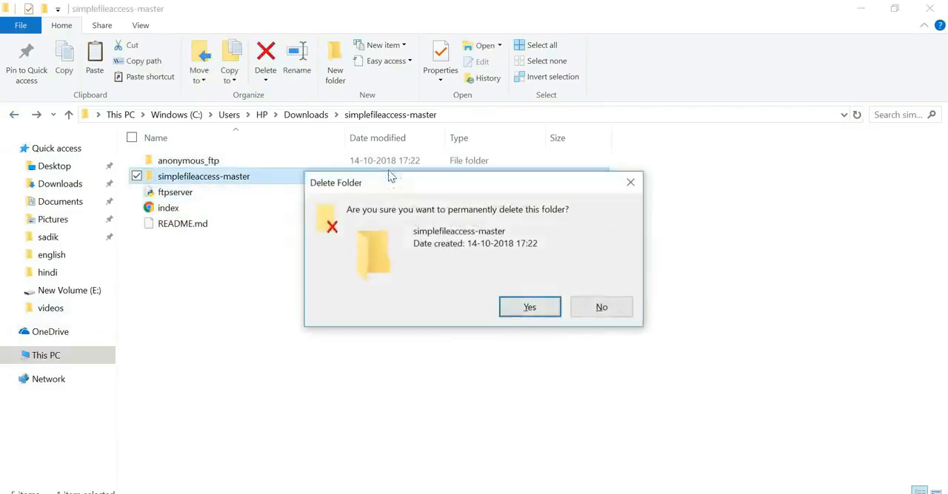
{"action": "left_click", "coordinate": [525, 314]}
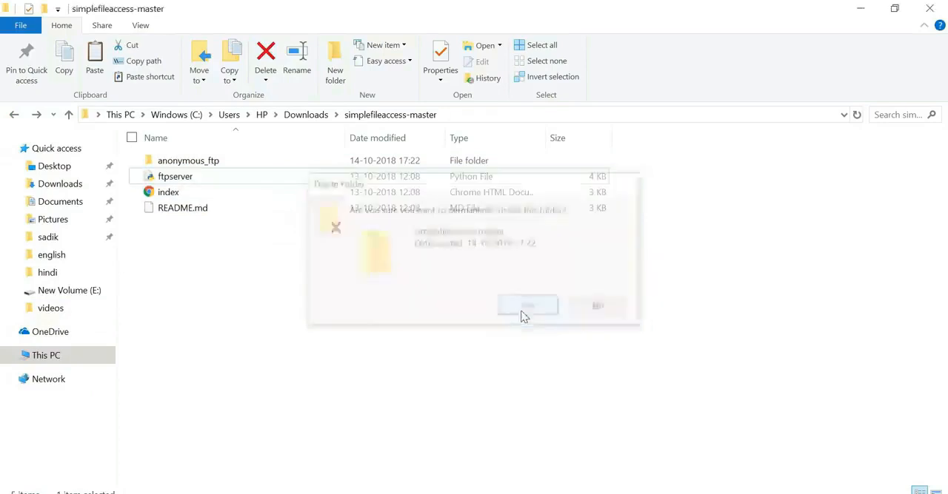
- Open the ftpserver Python file in Notepad++ and replace the USERNAME value with the chosen username
{"action": "right_click", "coordinate": [257, 174]}
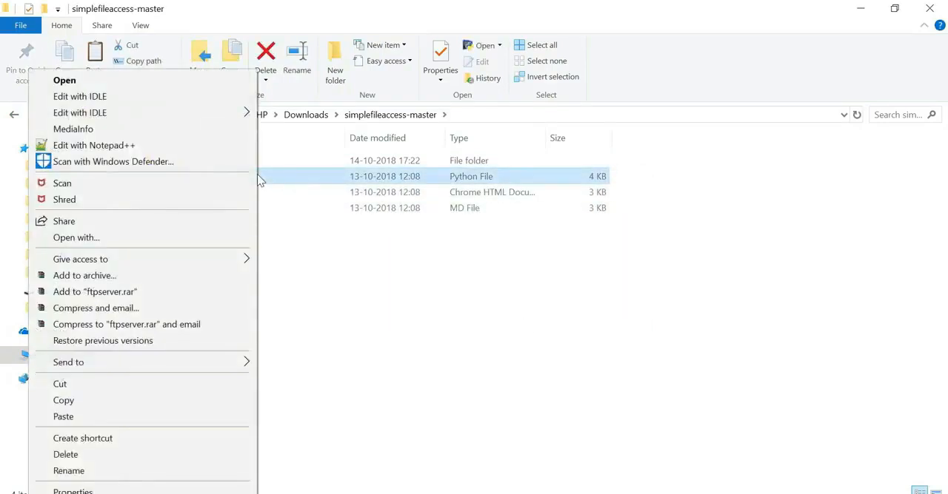
{"action": "left_click", "coordinate": [208, 146]}
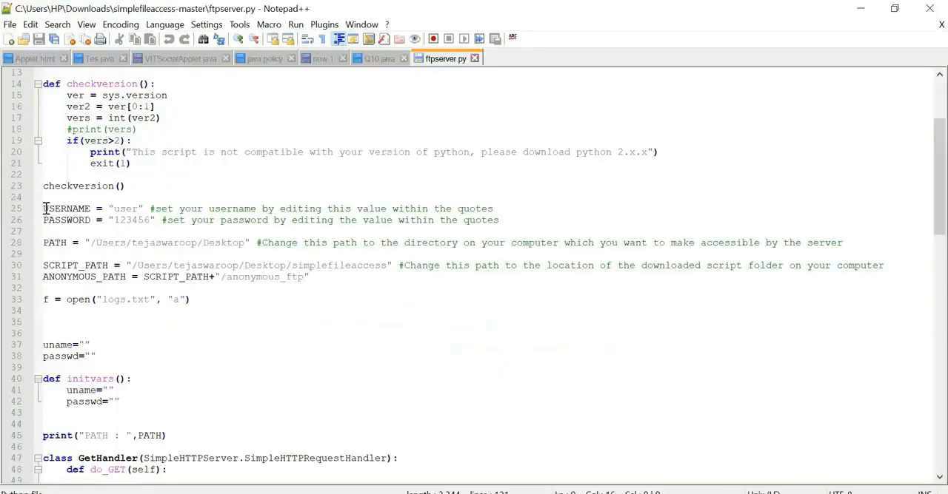
{"action": "left_click_drag", "start_coordinate": [45, 209], "coordinate": [139, 210]}
{"action": "left_click", "coordinate": [127, 210]}
{"action": "type", "text": "teja"}
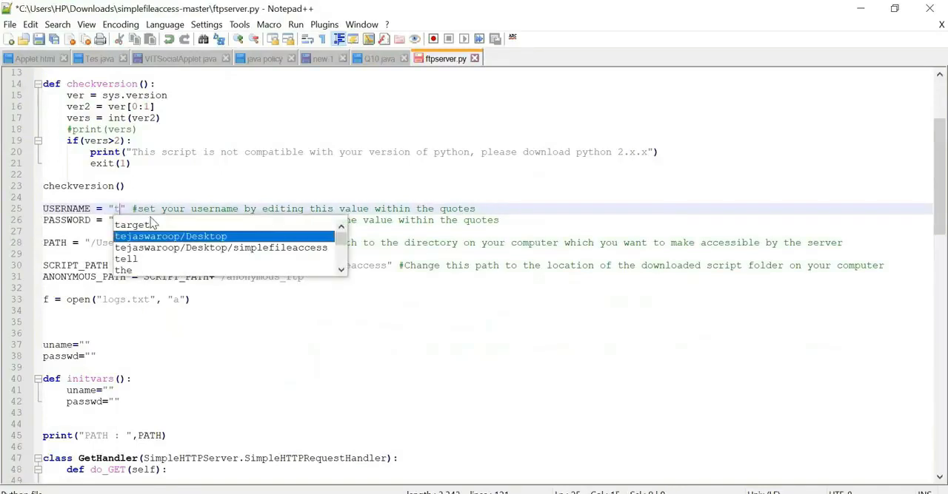
{"action": "left_click", "coordinate": [182, 186]}
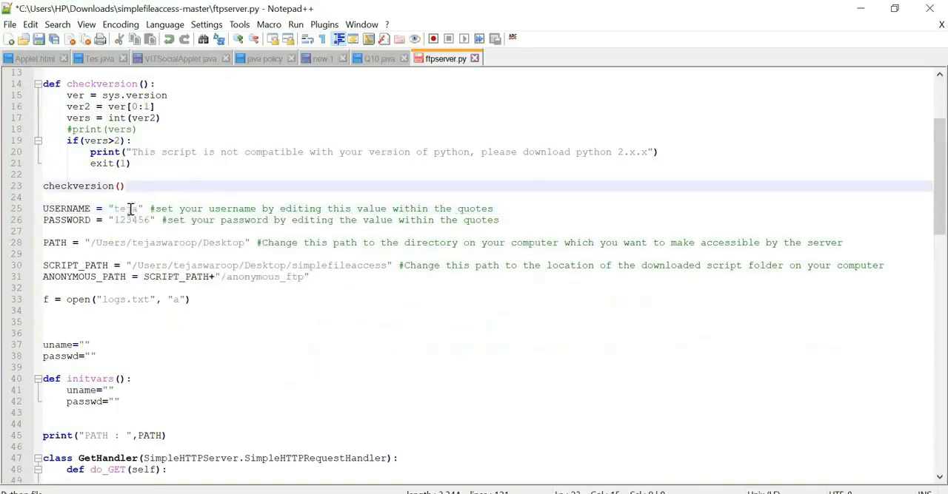
- Replace the default PASSWORD value in ftpserver.py with the chosen account password
{"action": "left_click_drag", "start_coordinate": [116, 220], "coordinate": [153, 220]}
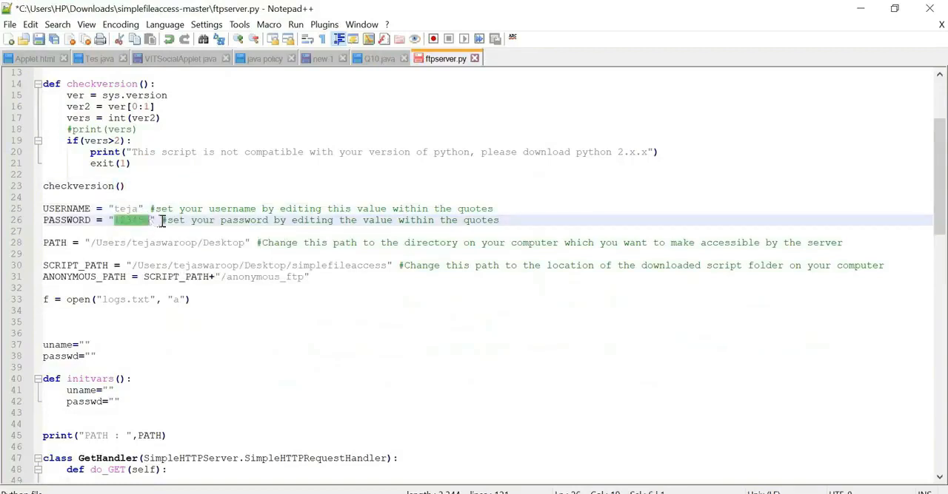
{"action": "type", "text": "testpassword"}
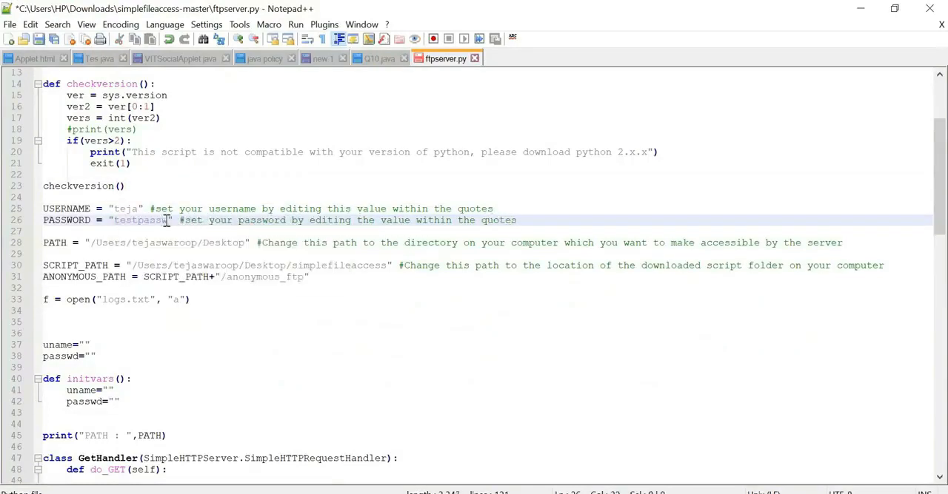
{"action": "left_click", "coordinate": [254, 208]}
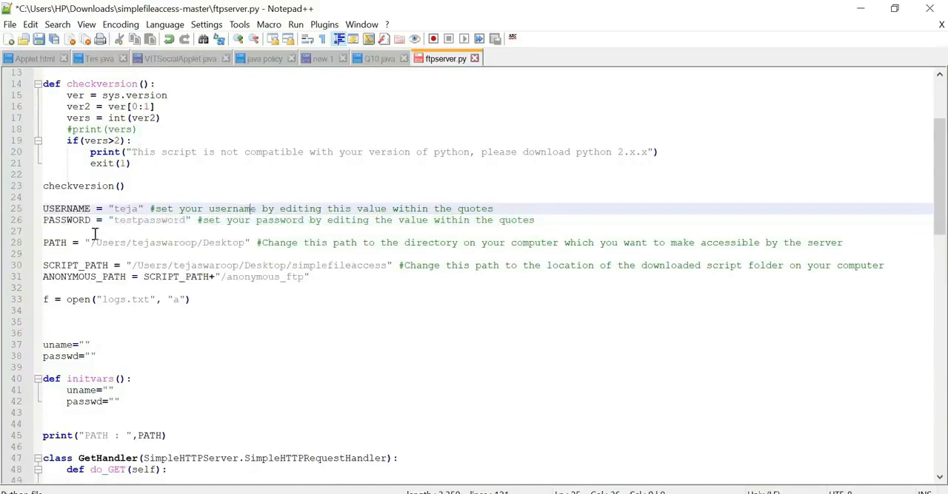
{"action": "left_click", "coordinate": [123, 220]}
- Open the New Volume (F:) drive in File Explorer and copy its path for the PATH setting
{"action": "left_click_drag", "start_coordinate": [90, 243], "coordinate": [250, 242]}
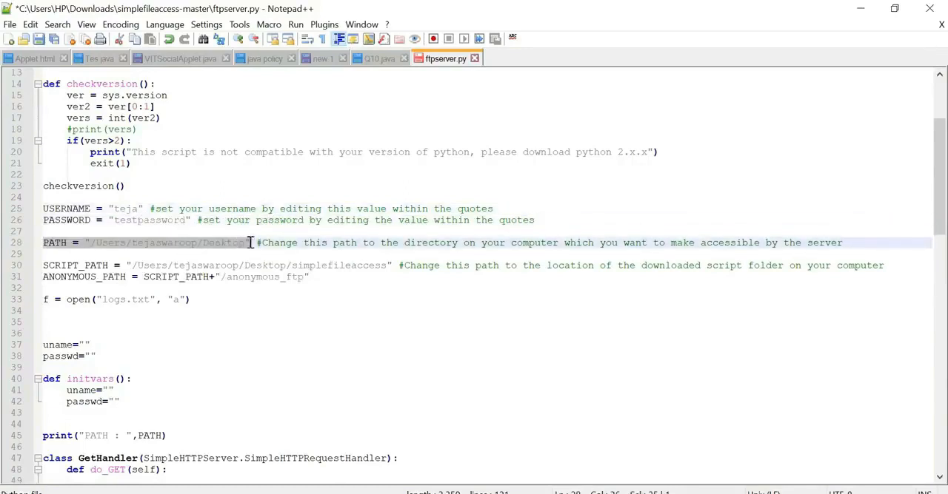
{"action": "left_click", "coordinate": [336, 240]}
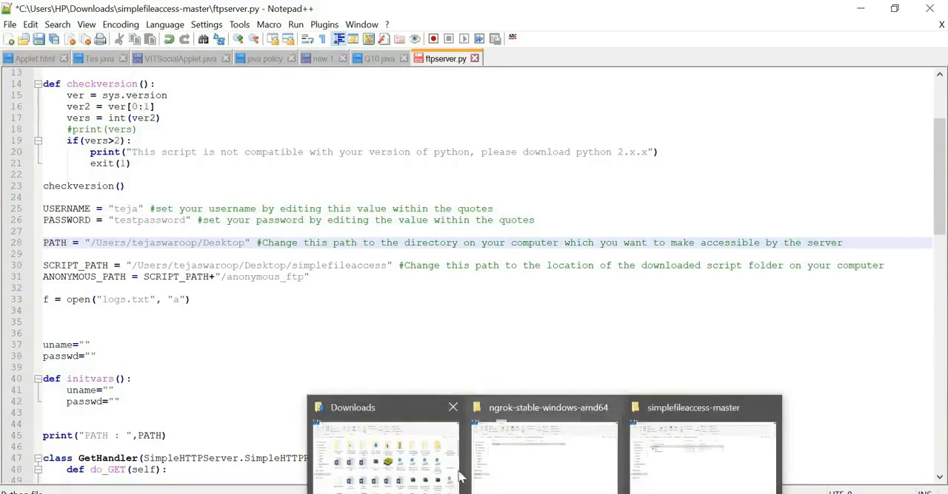
{"action": "left_click", "coordinate": [377, 444]}
{"action": "left_click", "coordinate": [77, 357]}
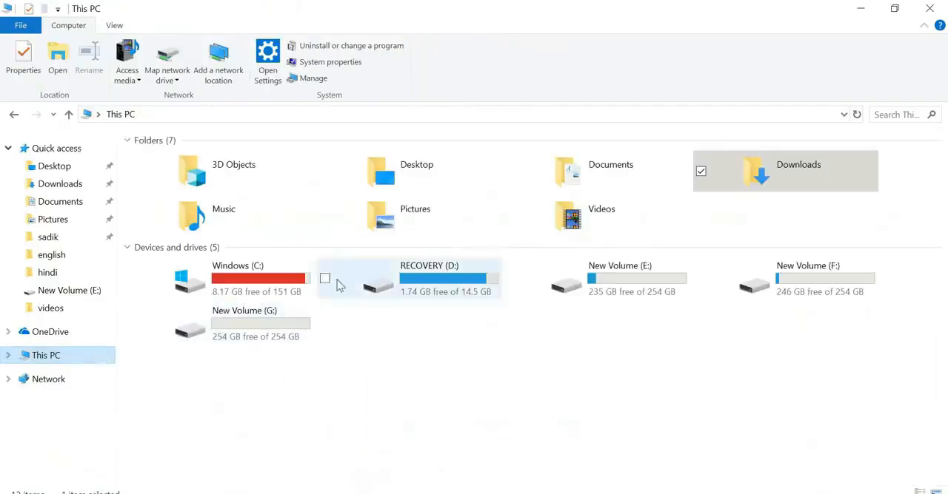
{"action": "double_click", "coordinate": [767, 282]}
{"action": "left_click_drag", "start_coordinate": [225, 289], "coordinate": [233, 157]}
{"action": "left_click", "coordinate": [264, 320]}
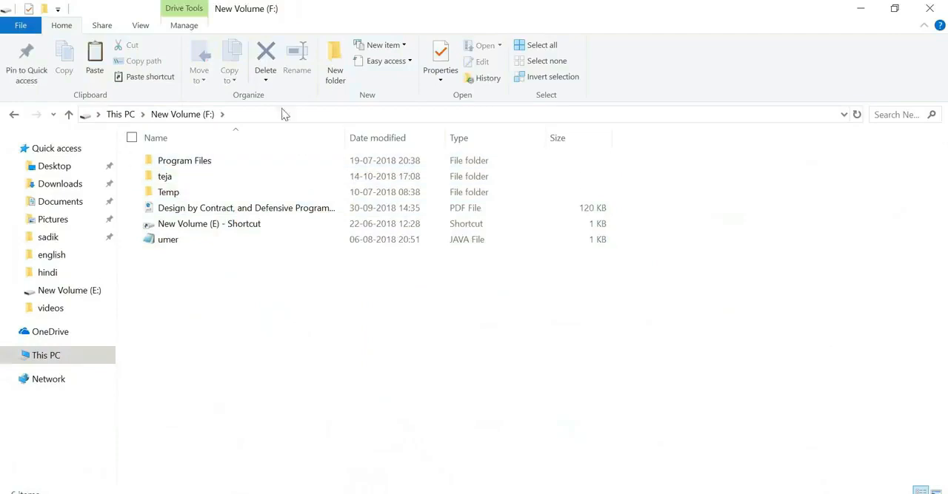
{"action": "left_click", "coordinate": [218, 113]}
{"action": "right_click", "coordinate": [100, 114]}
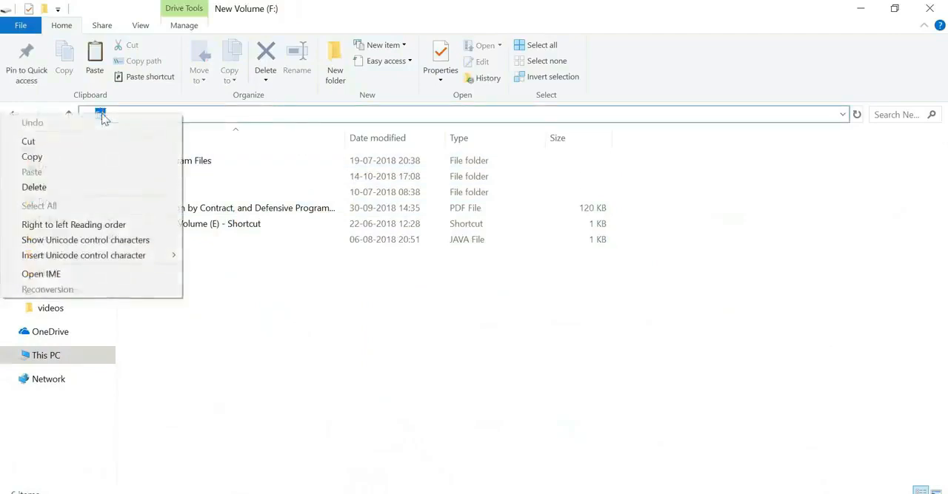
{"action": "left_click", "coordinate": [91, 158]}
- Back in Notepad++, replace the PATH value with the copied drive path and double its backslash to get F:\\
{"action": "key", "text": "alt+Tab"}
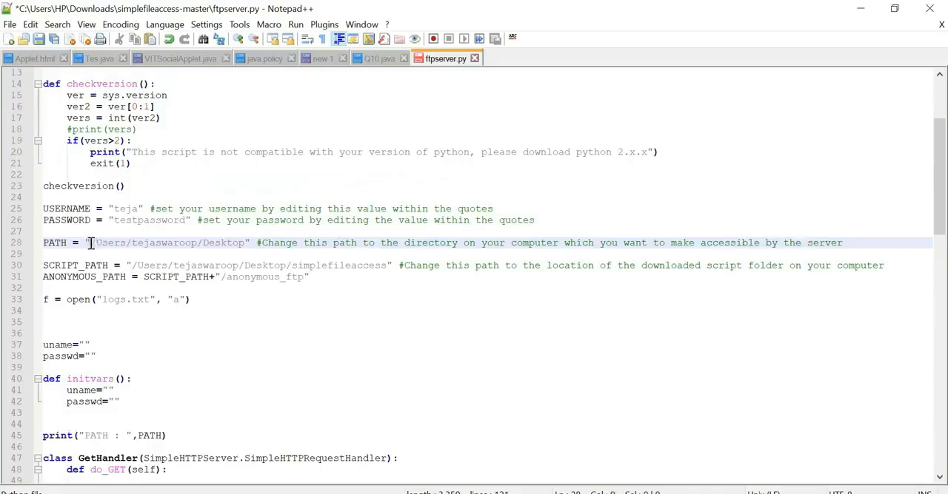
{"action": "left_click_drag", "start_coordinate": [90, 245], "coordinate": [245, 244]}
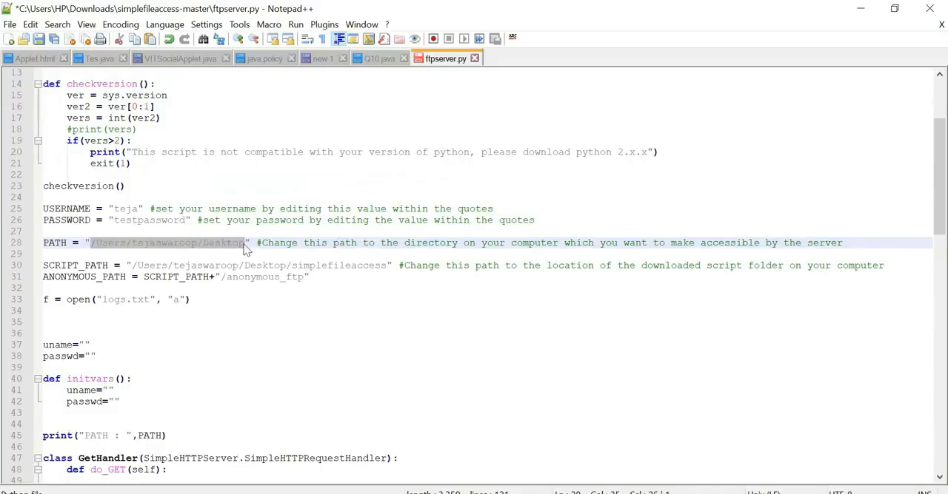
{"action": "key", "text": "ctrl+v"}
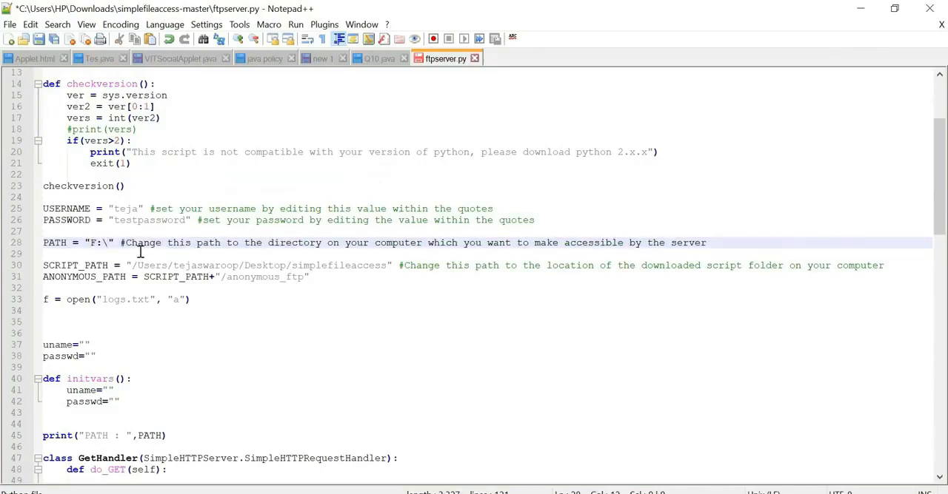
{"action": "type", "text": "\\"}
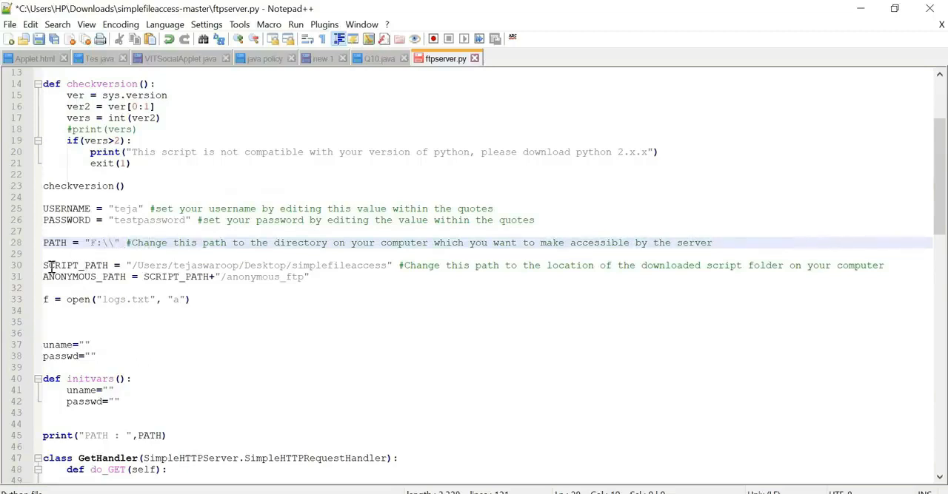
- Open the simplefileaccess-master folder inside Downloads in File Explorer and copy its full path for the SCRIPT_PATH setting
{"action": "left_click_drag", "start_coordinate": [42, 267], "coordinate": [391, 265]}
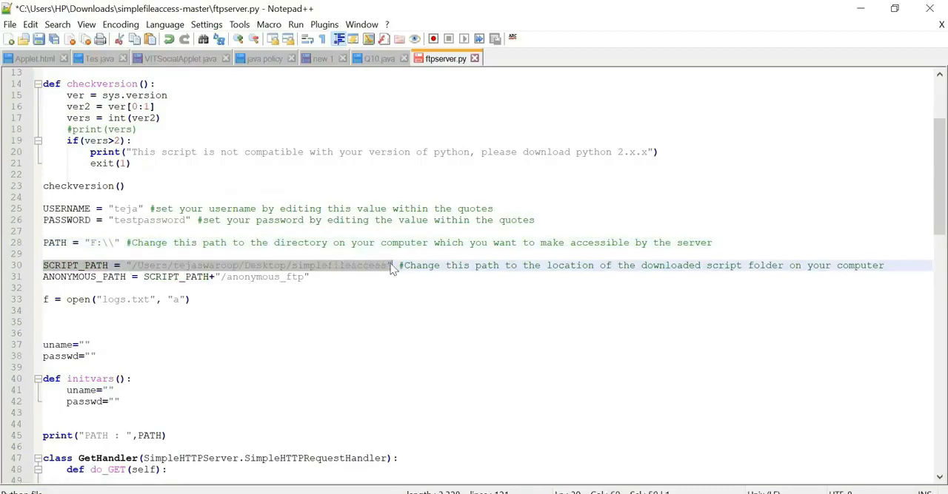
{"action": "left_click", "coordinate": [383, 265]}
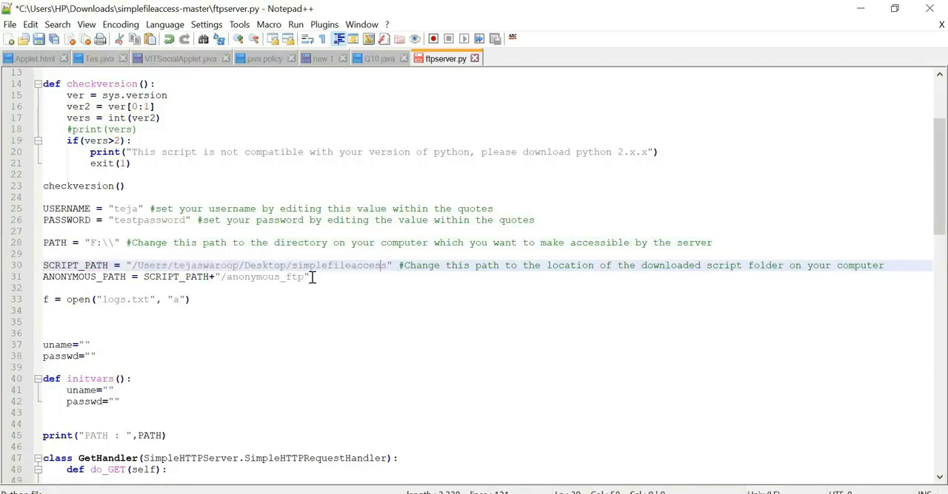
{"action": "mouse_move", "coordinate": [545, 493]}
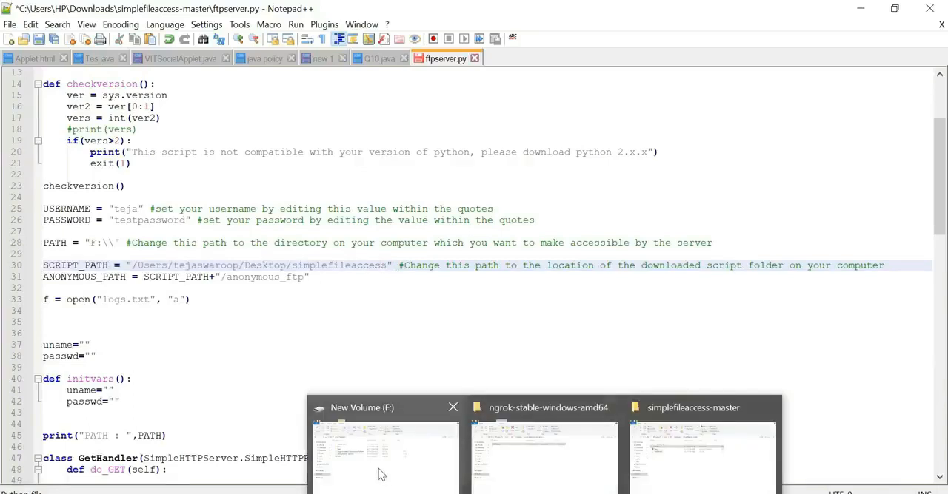
{"action": "mouse_move", "coordinate": [381, 474]}
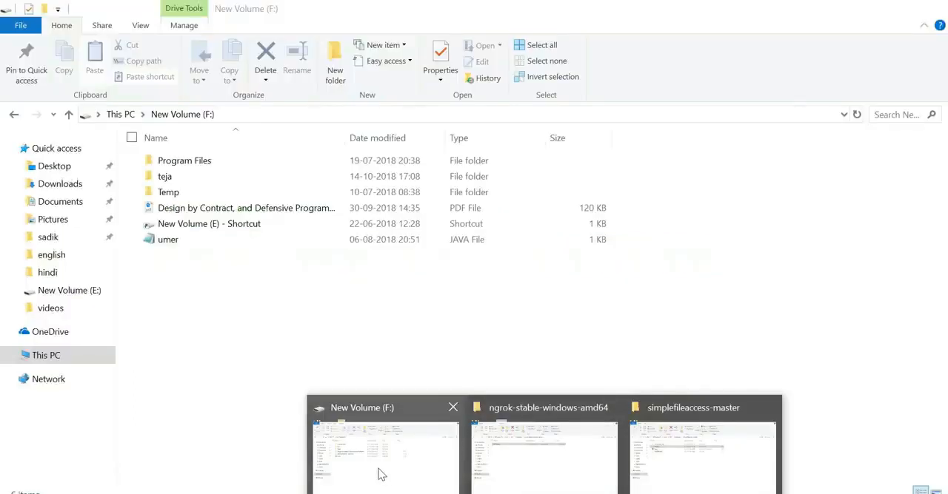
{"action": "left_click", "coordinate": [381, 474]}
{"action": "left_click", "coordinate": [46, 357]}
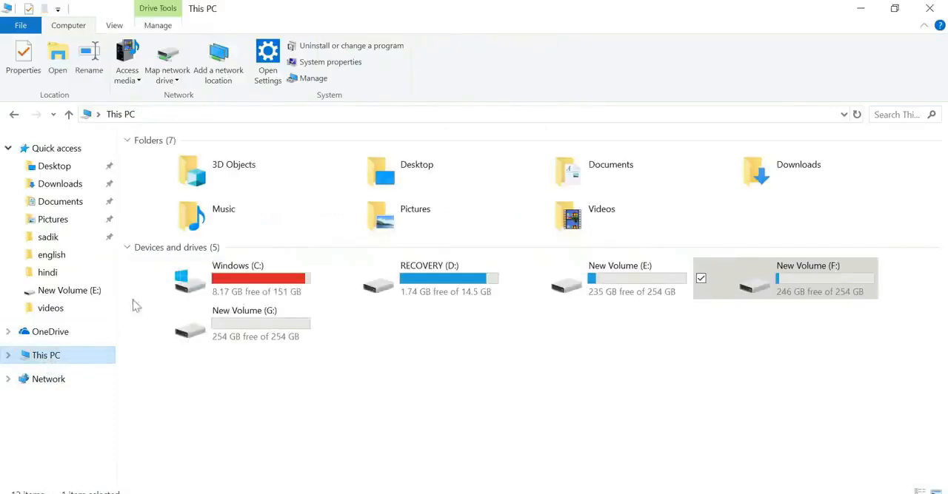
{"action": "double_click", "coordinate": [770, 177]}
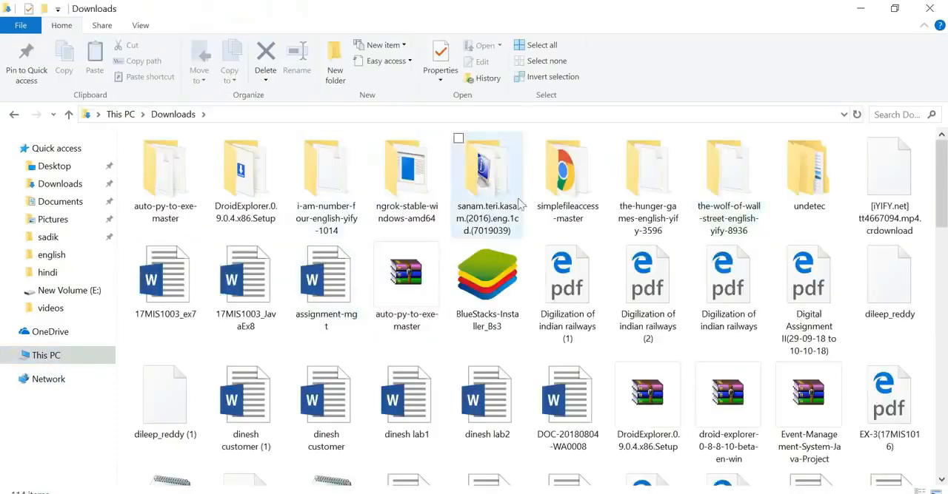
{"action": "double_click", "coordinate": [557, 201]}
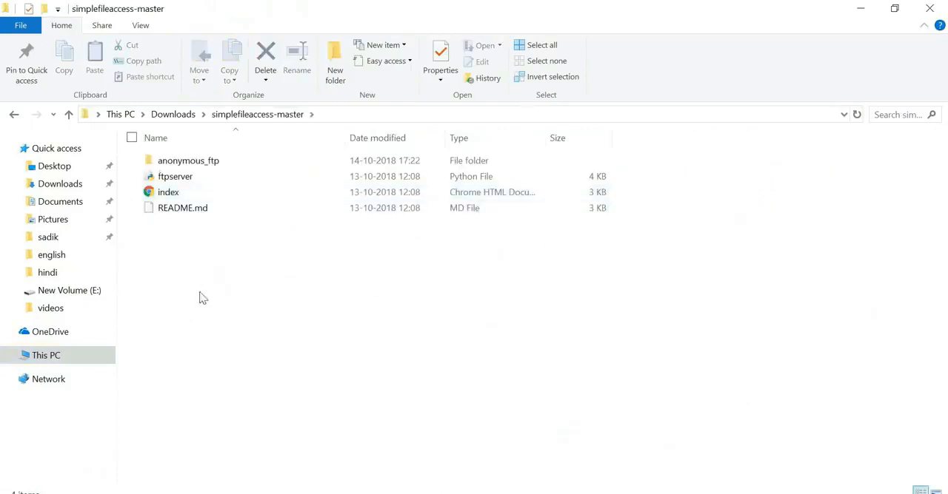
{"action": "left_click", "coordinate": [368, 115]}
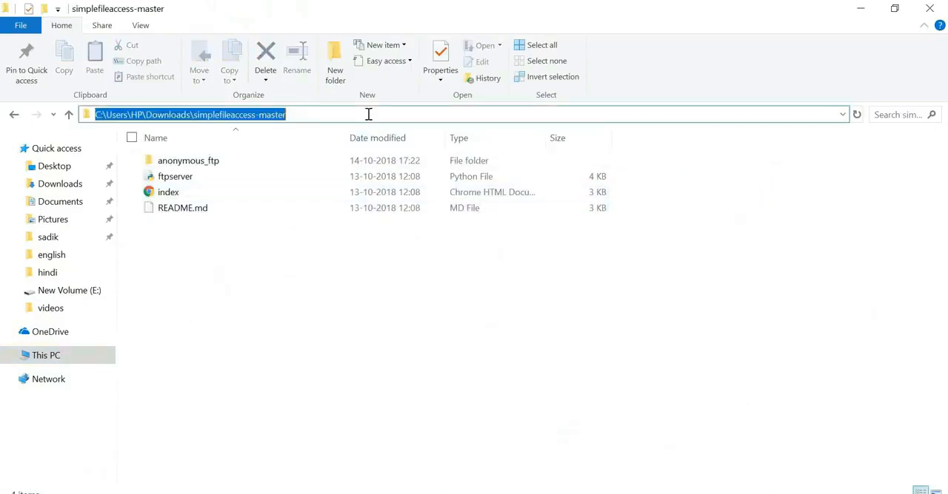
{"action": "right_click", "coordinate": [260, 118]}
{"action": "left_click", "coordinate": [188, 157]}
- Return to ftpserver.py in Notepad++ and replace the SCRIPT_PATH value with the copied path C:\Users\HP\Downloads\simplefileaccess-master
{"action": "key", "text": "alt+Tab"}
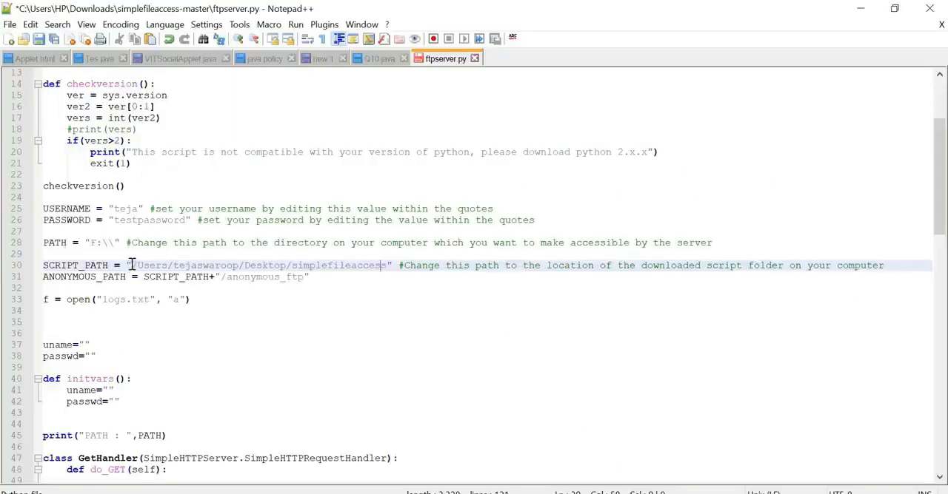
{"action": "left_click_drag", "start_coordinate": [131, 265], "coordinate": [383, 266]}
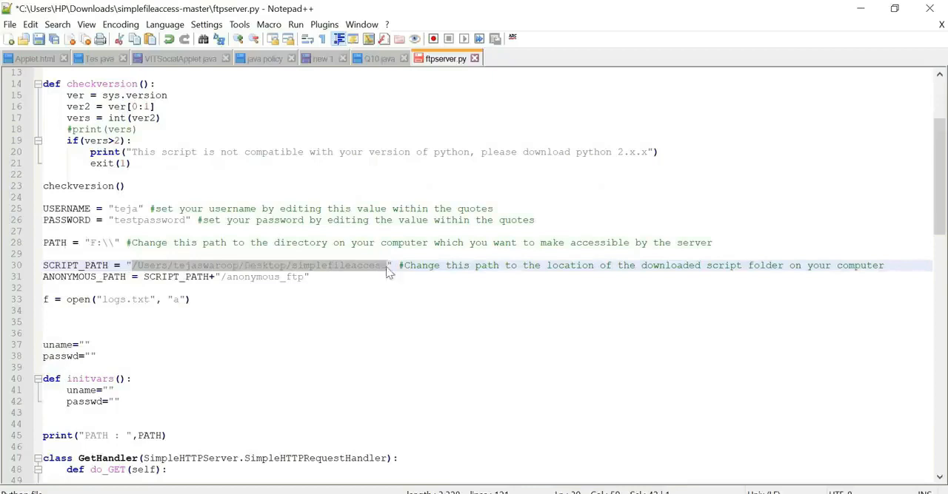
{"action": "right_click", "coordinate": [386, 271]}
{"action": "left_click", "coordinate": [402, 260]}
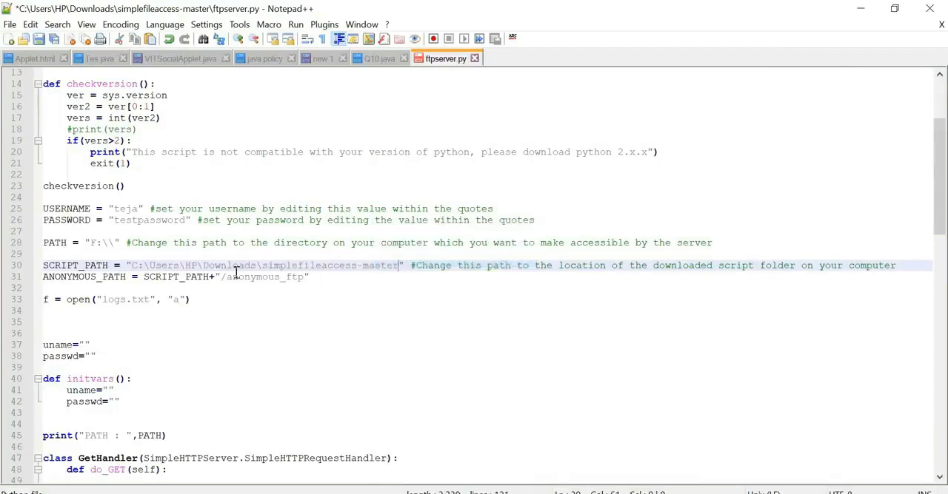
- Double each backslash in the SCRIPT_PATH value to get C:\\Users\\HP\\Downloads\\simplefileaccess-master
{"action": "left_click", "coordinate": [150, 268]}
{"action": "type", "text": "\\"}
{"action": "left_click", "coordinate": [187, 266]}
{"action": "type", "text": "\\"}
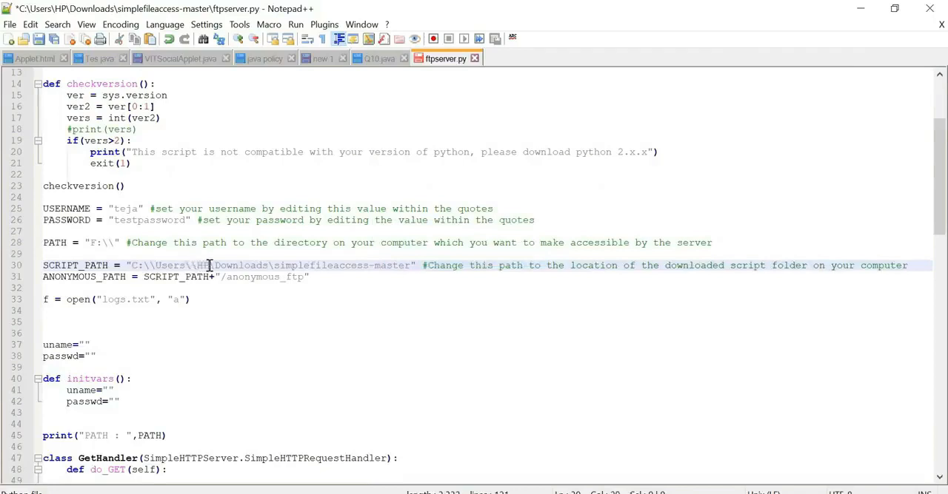
{"action": "left_click", "coordinate": [211, 265]}
{"action": "type", "text": "\\\\"}
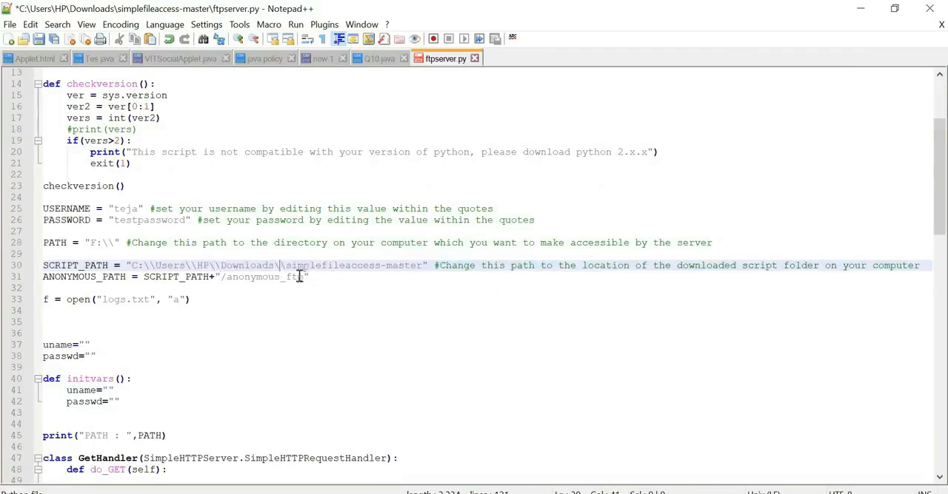
- Save the edited ftpserver.py and return to the simplefileaccess-master folder in File Explorer
{"action": "key", "text": "ctrl+s"}
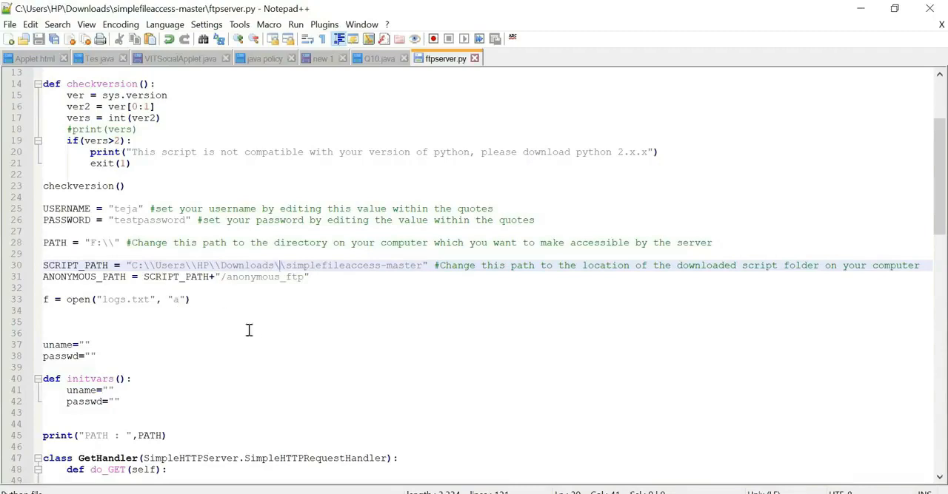
{"action": "left_click", "coordinate": [10, 25]}
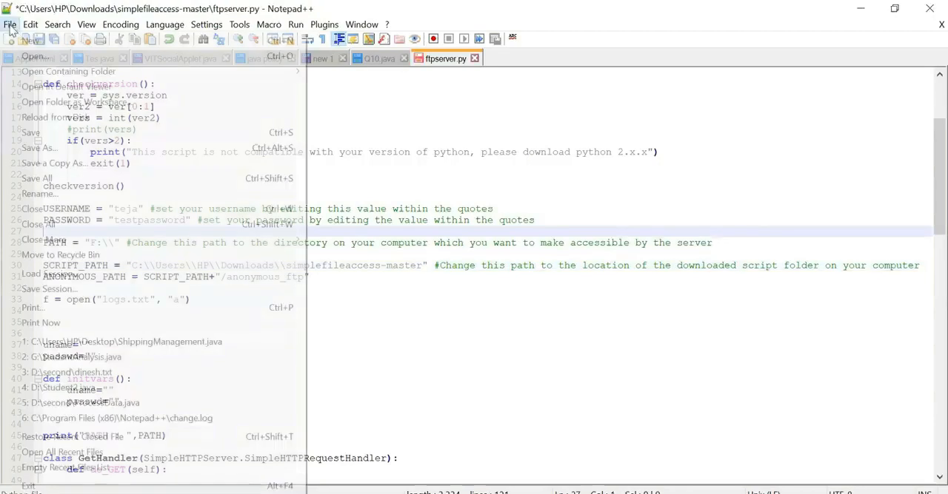
{"action": "left_click", "coordinate": [30, 135]}
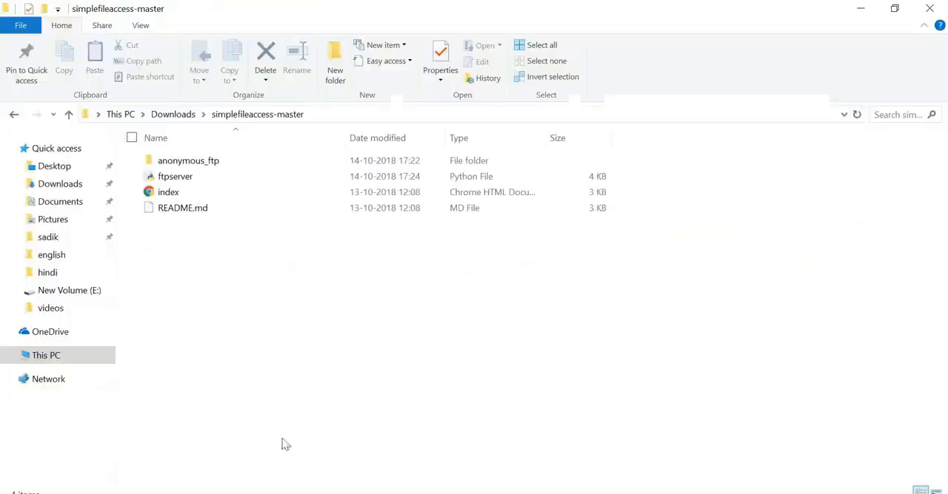
- Open a Command Prompt window and reposition it so the file names in the simplefileaccess-master folder can be seen
{"action": "key", "text": "super"}
{"action": "type", "text": "cmd"}
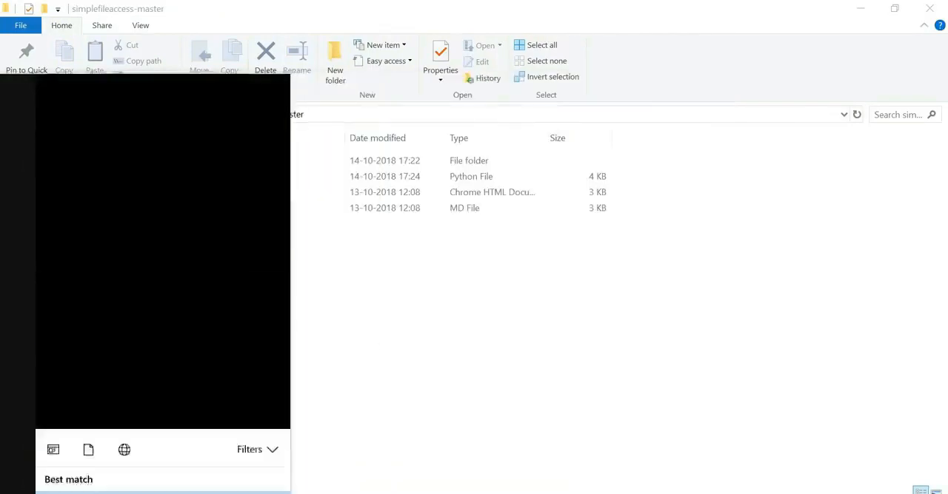
{"action": "left_click", "coordinate": [154, 167]}
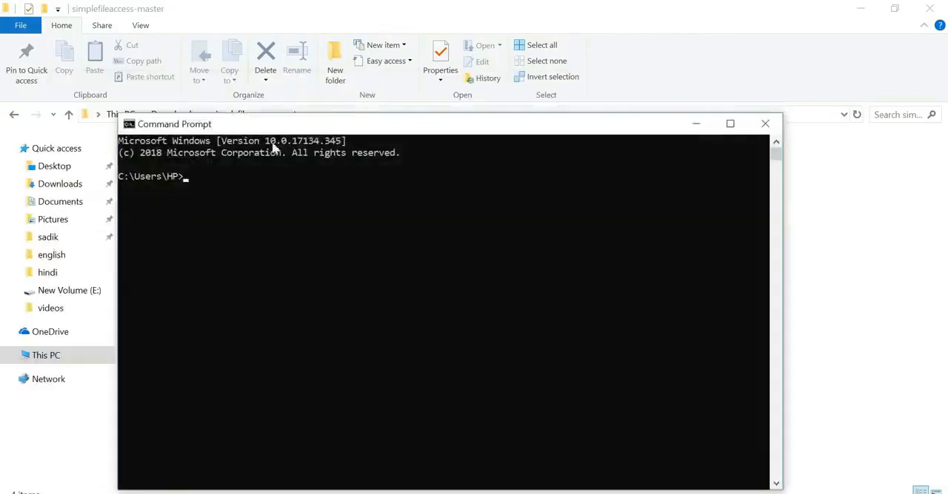
{"action": "left_click_drag", "start_coordinate": [327, 124], "coordinate": [501, 137]}
- Change the working directory to Downloads/simplefileaccess-master with the cd command
{"action": "type", "text": "cd D"}
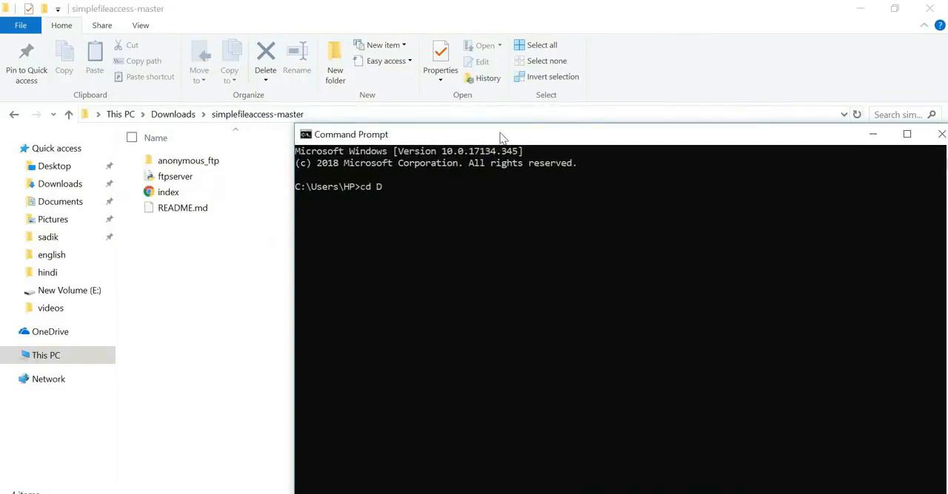
{"action": "type", "text": "ownloads/simplefilea"}
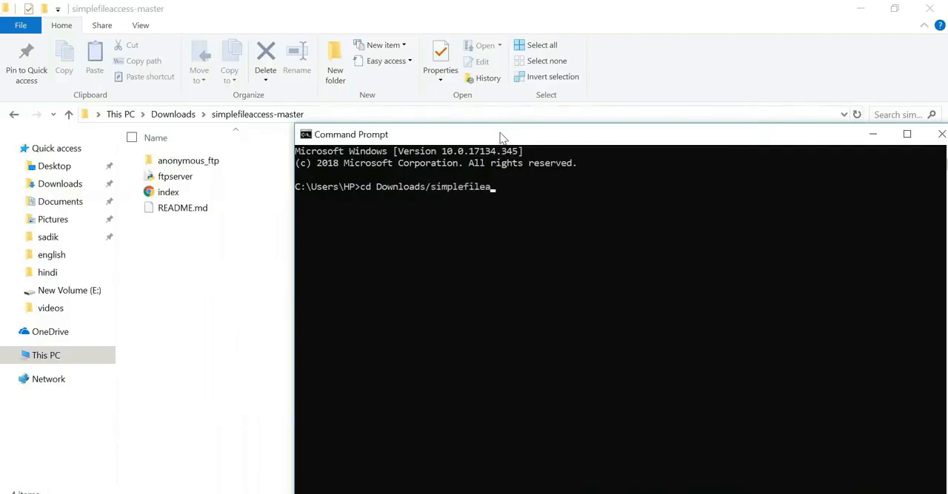
{"action": "type", "text": "ccess-master"}
{"action": "key", "text": "Return"}
- Start the FTP server script in the background with pythonw ftpserver.py and close the Command Prompt window
{"action": "left_click_drag", "start_coordinate": [500, 138], "coordinate": [474, 236]}
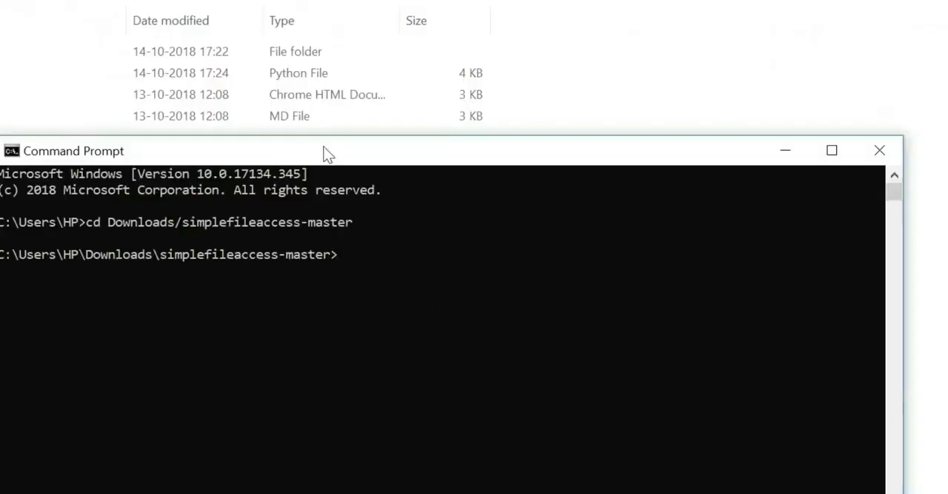
{"action": "type", "text": "python"}
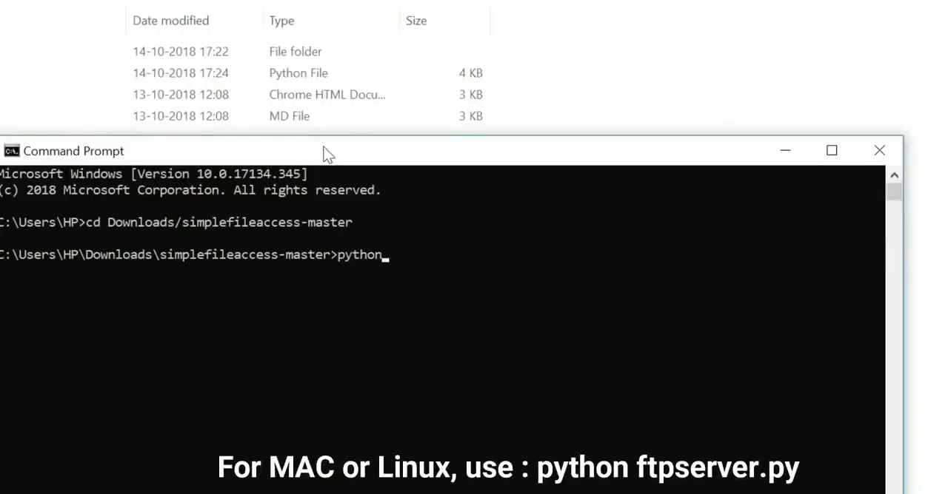
{"action": "type", "text": "w ftpserver"}
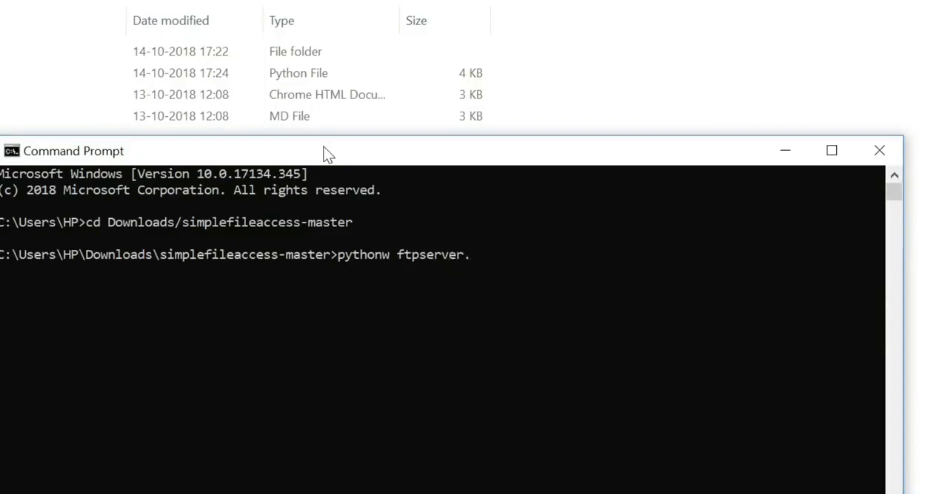
{"action": "type", "text": ".py"}
{"action": "key", "text": "Return"}
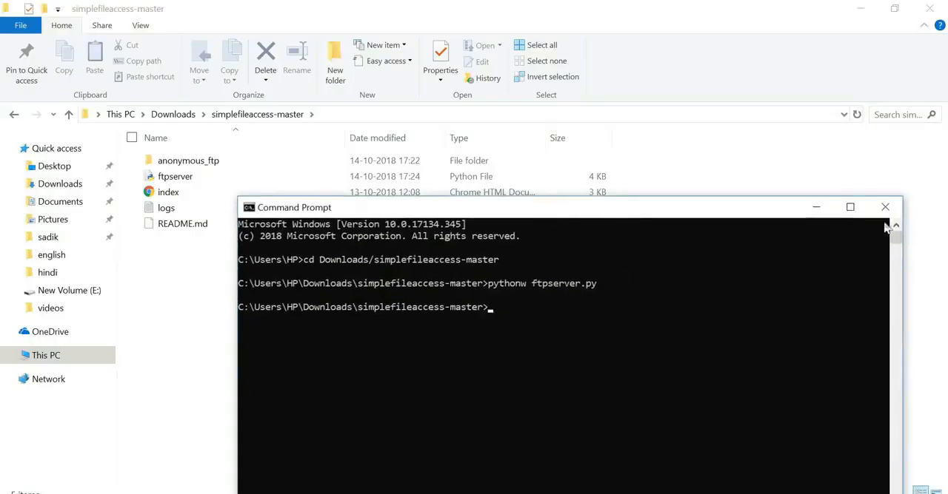
{"action": "left_click", "coordinate": [885, 208]}
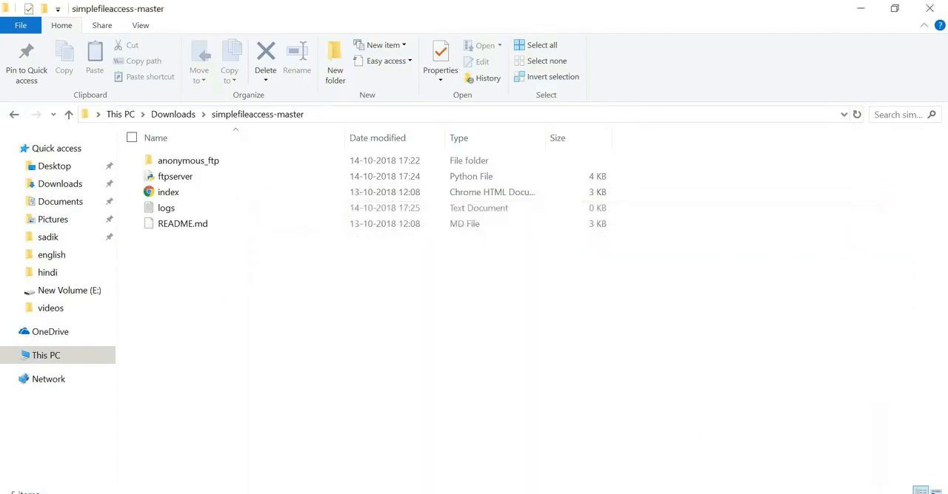
- Bring up the running ngrok window and highlight the forwarding host and port that follow tcp://
{"action": "left_click", "coordinate": [655, 493]}
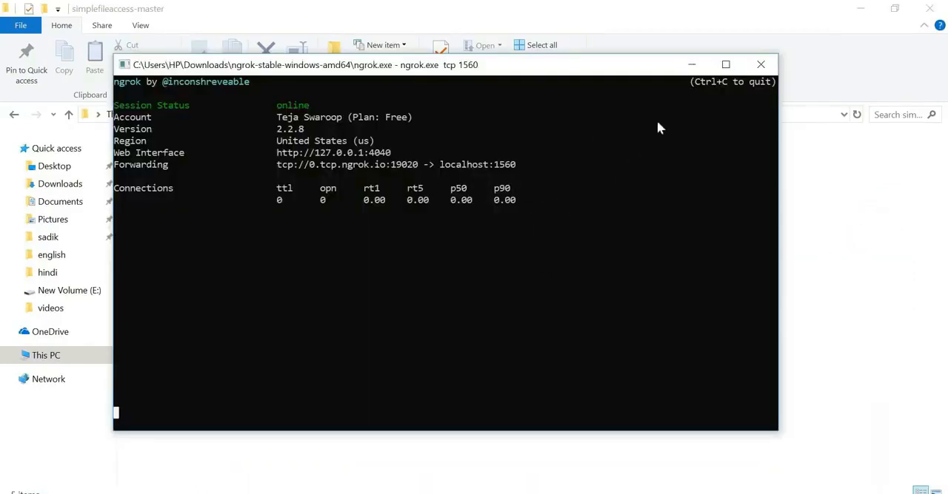
{"action": "left_click", "coordinate": [692, 66]}
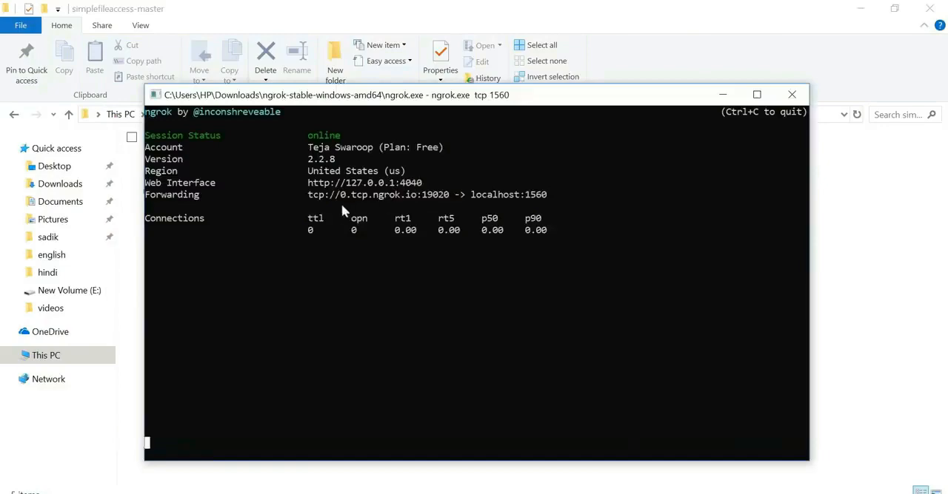
{"action": "left_click", "coordinate": [339, 195]}
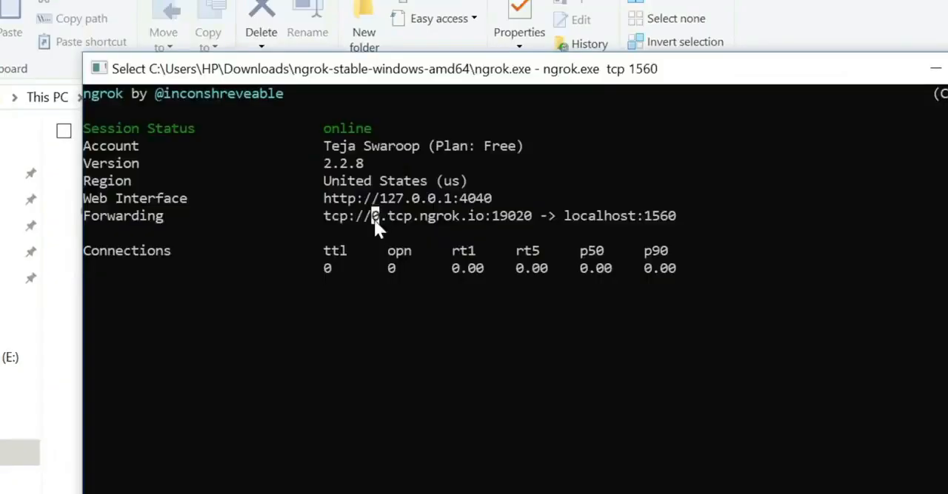
{"action": "left_click_drag", "start_coordinate": [341, 197], "coordinate": [409, 206]}
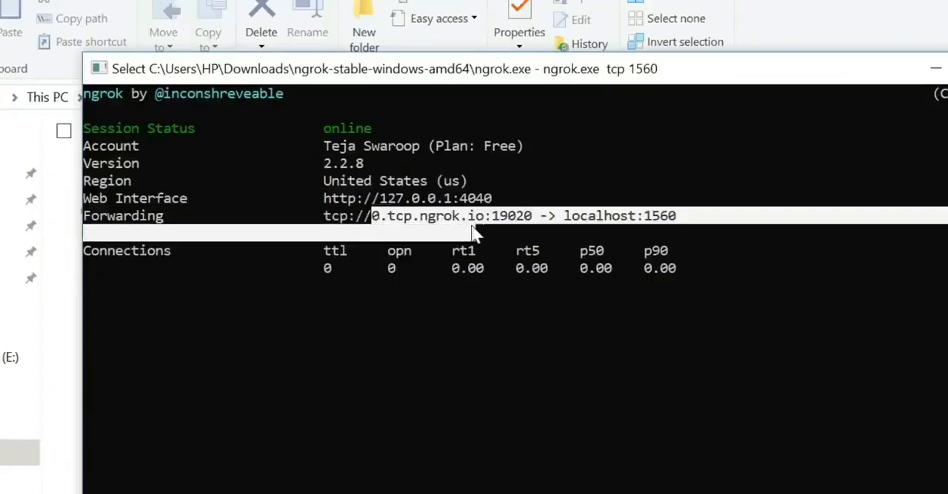
{"action": "left_click_drag", "start_coordinate": [472, 226], "coordinate": [528, 224]}
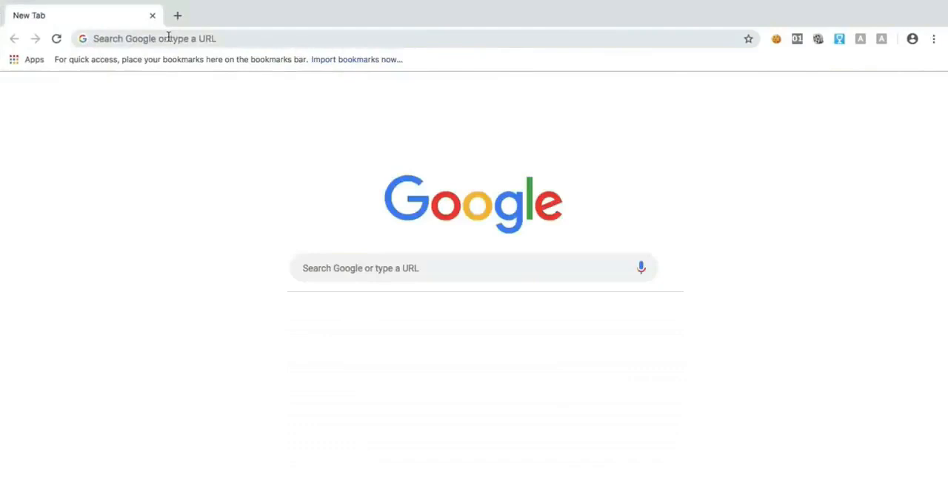
- Switch to Chrome on the other computer and load the tunnel address 0.tcp.ngrok.io:19020
{"action": "left_click", "coordinate": [169, 37]}
{"action": "type", "text": "0.tcp"}
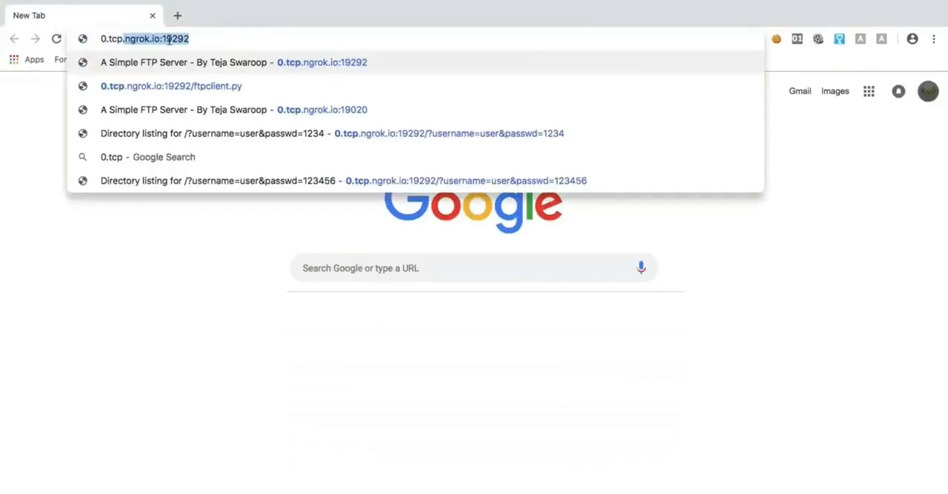
{"action": "type", "text": ".ngrok.io:"}
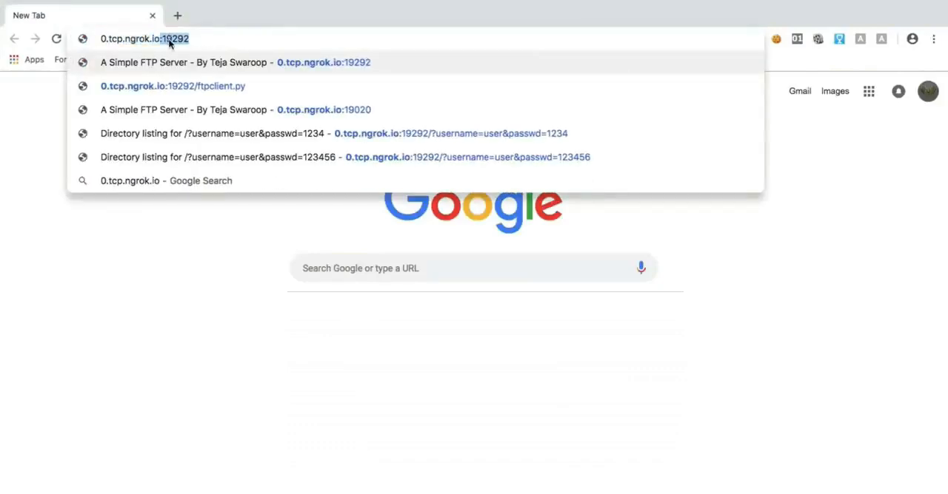
{"action": "type", "text": "10"}
{"action": "key", "text": "BackSpace"}
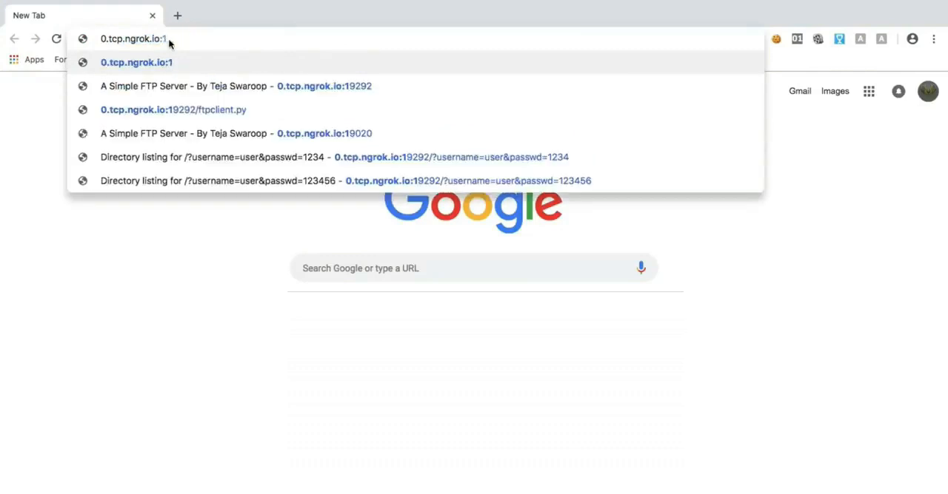
{"action": "type", "text": "9020"}
{"action": "key", "text": "Return"}
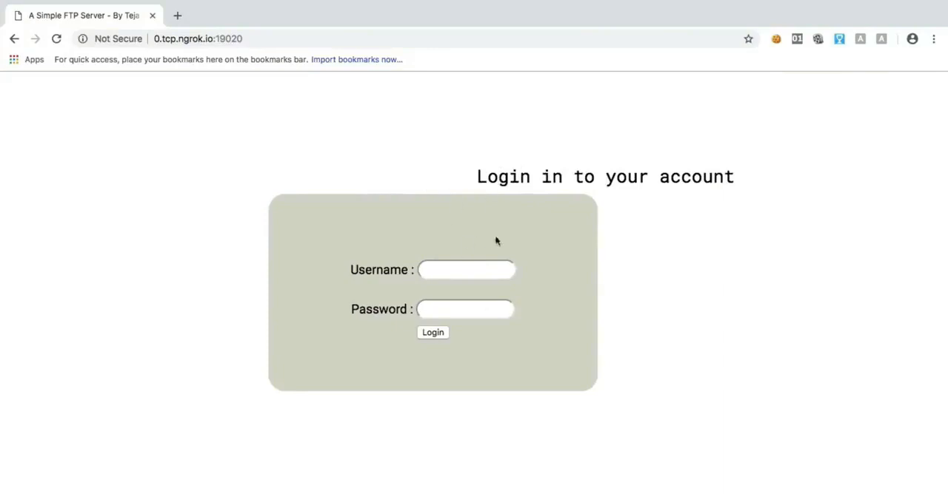
- Fill in the account username and password on the FTP server's login page and submit the login
{"action": "left_click", "coordinate": [485, 275]}
{"action": "type", "text": "tejas"}
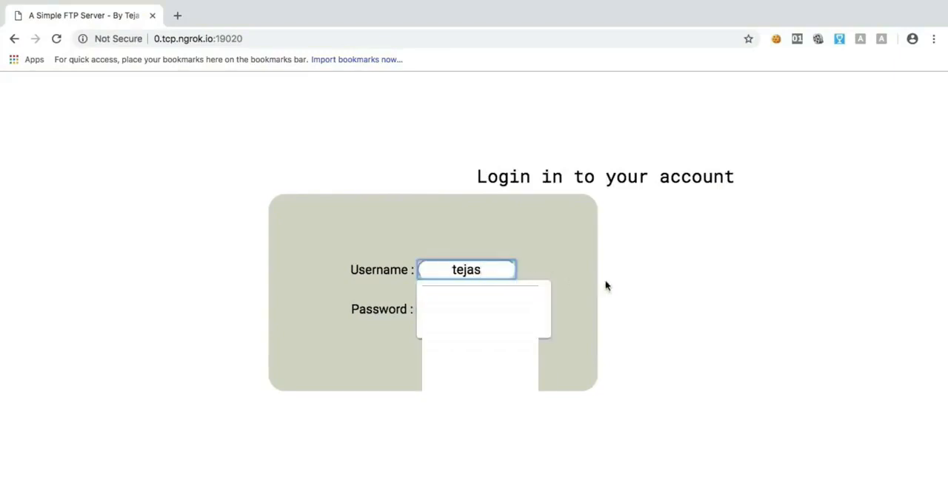
{"action": "key", "text": "BackSpace"}
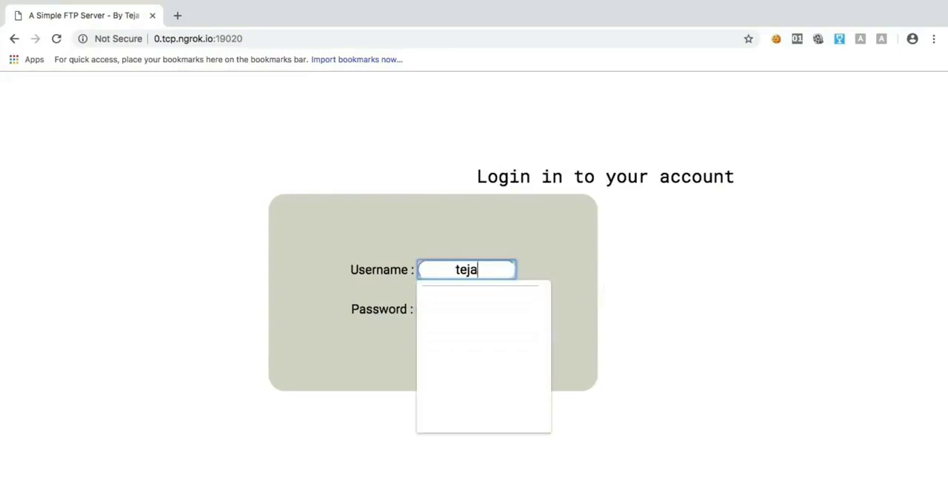
{"action": "left_click", "coordinate": [660, 271]}
{"action": "left_click", "coordinate": [488, 310]}
{"action": "type", "text": "••••••"}
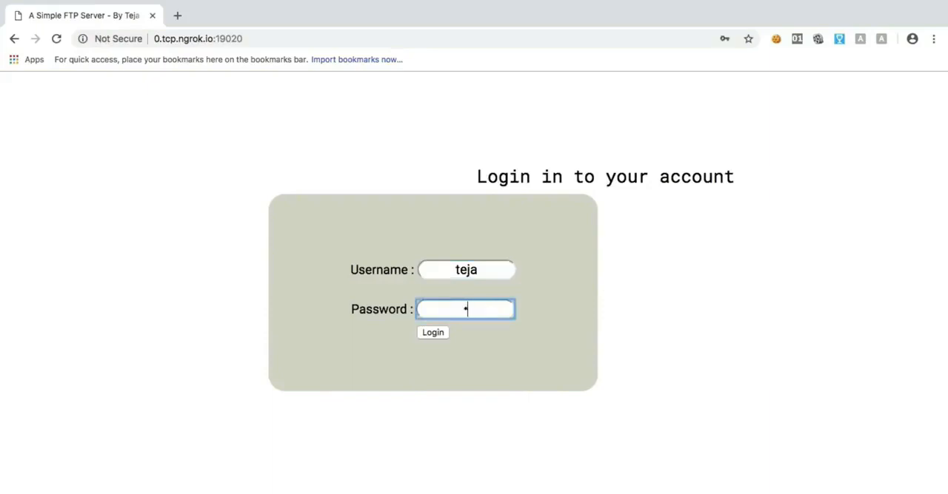
{"action": "type", "text": "••••••"}
{"action": "left_click", "coordinate": [624, 306]}
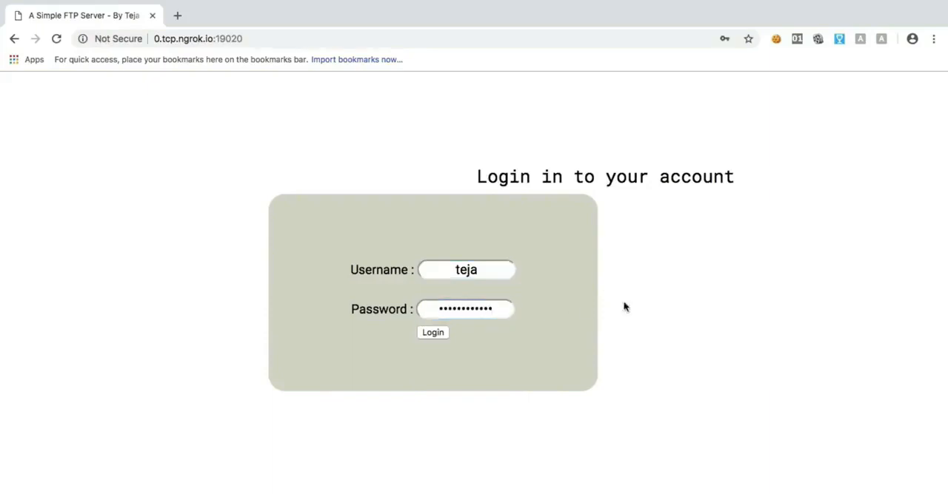
{"action": "left_click", "coordinate": [436, 334]}
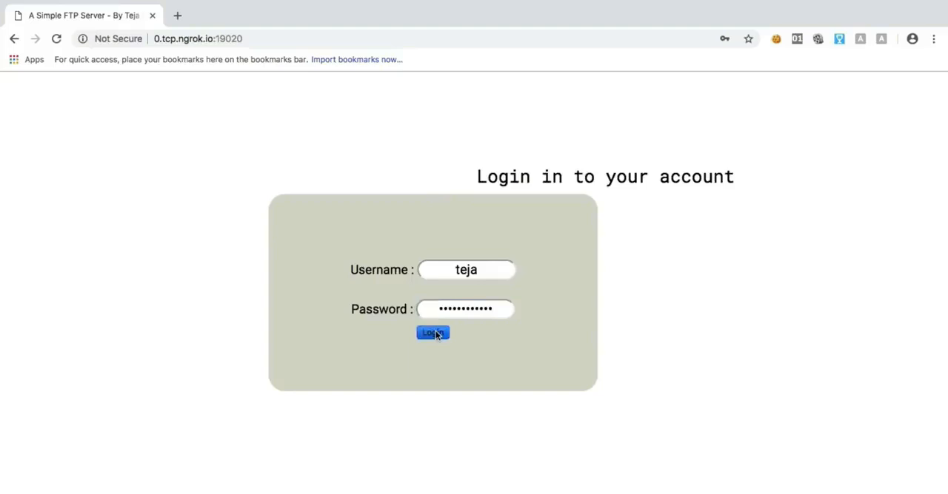
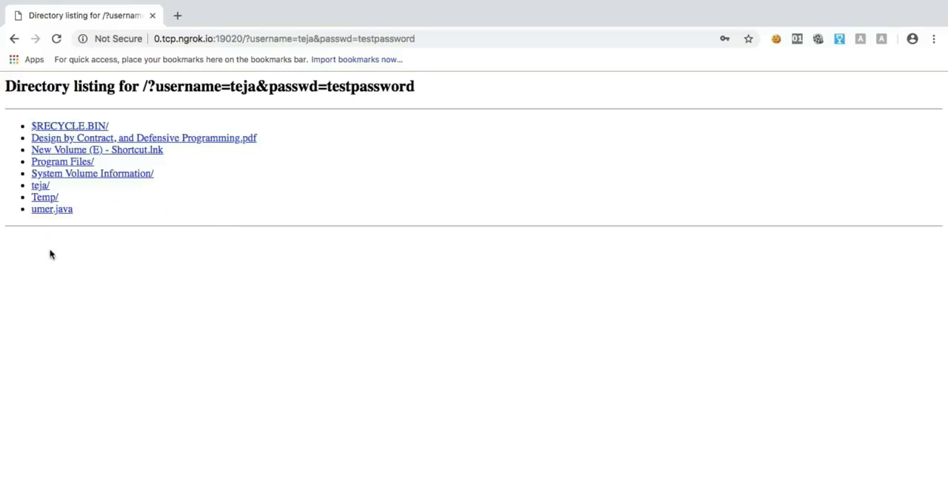
- Open the folder named after the account user in the directory listing and view the image IMG_7028.JPG
{"action": "left_click", "coordinate": [42, 186]}
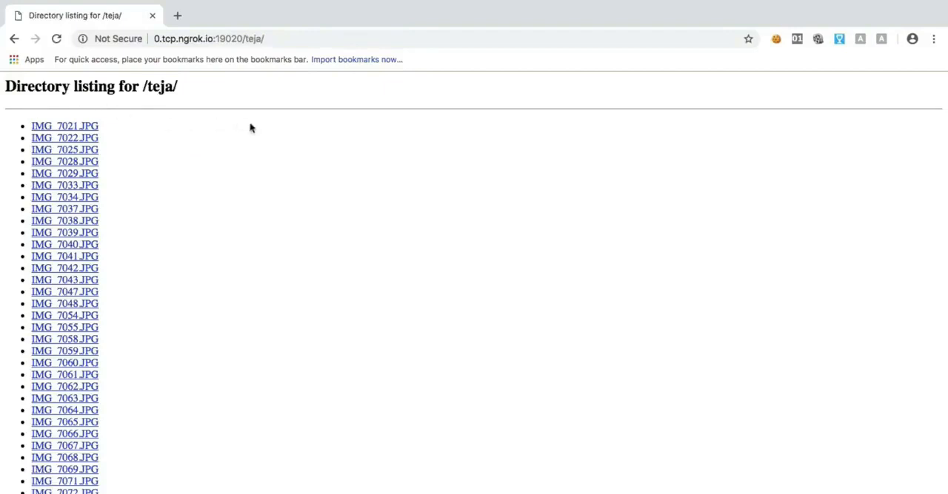
{"action": "left_click", "coordinate": [64, 163]}
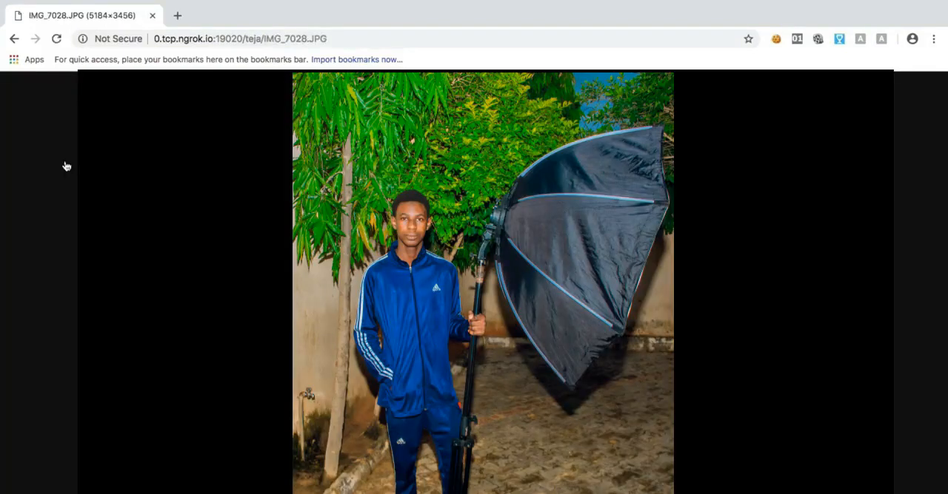
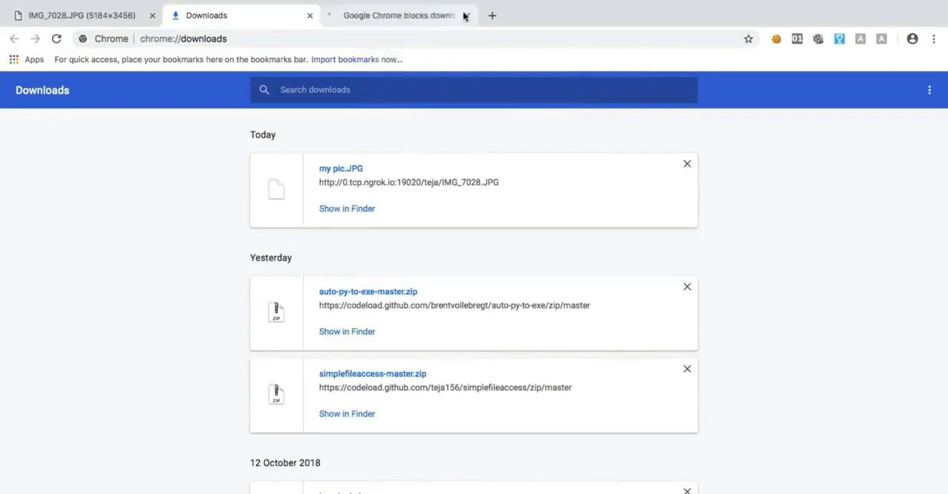
- Close the download-blocking help page and the Downloads page, keeping only the IMG_7028.JPG image open
{"action": "left_click", "coordinate": [464, 16]}
{"action": "key", "text": "super+w"}
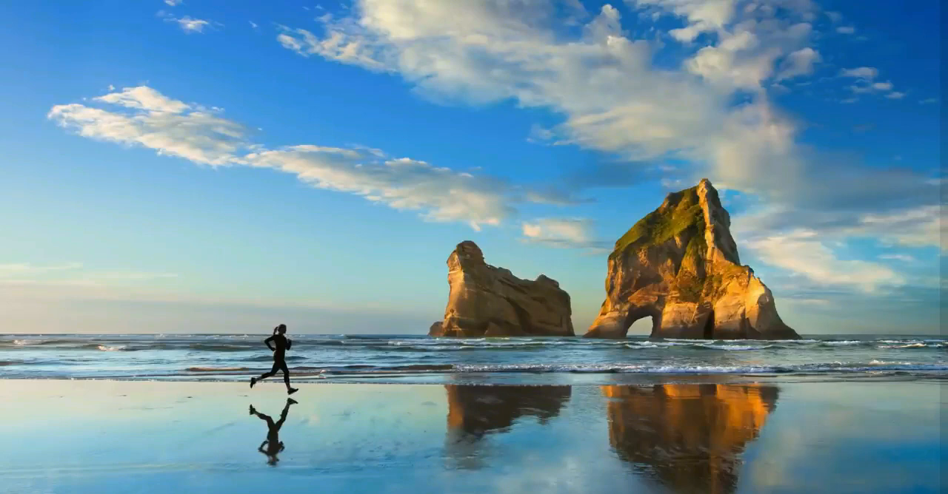
- Switch to the Windows PC and open Task Manager's detailed list of running processes
{"action": "right_click", "coordinate": [688, 480]}
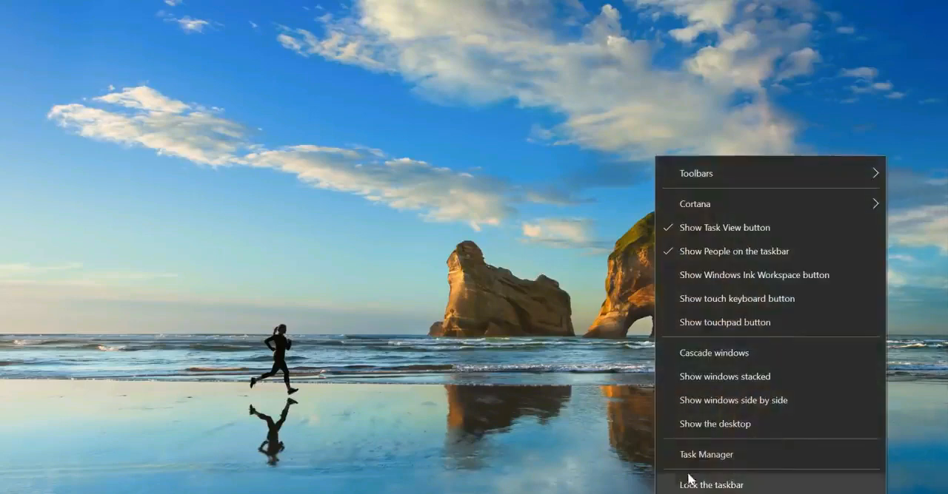
{"action": "left_click", "coordinate": [690, 454]}
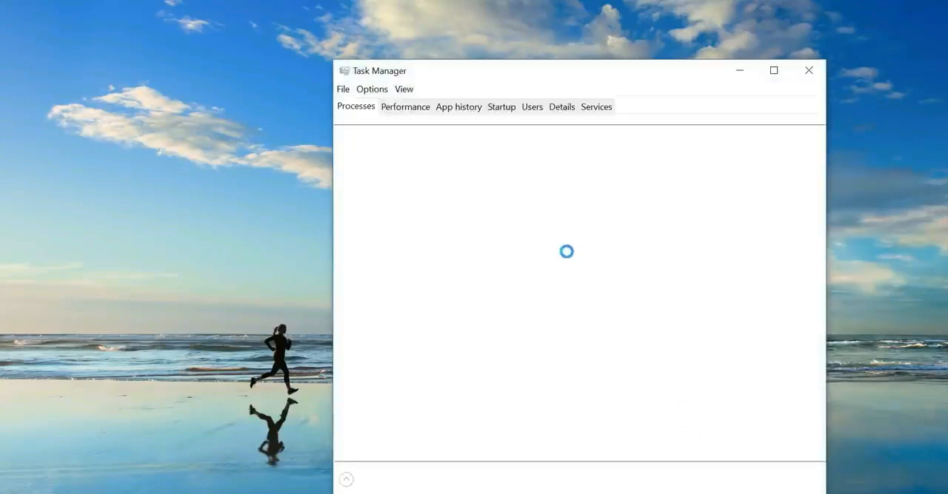
{"action": "left_click", "coordinate": [559, 109]}
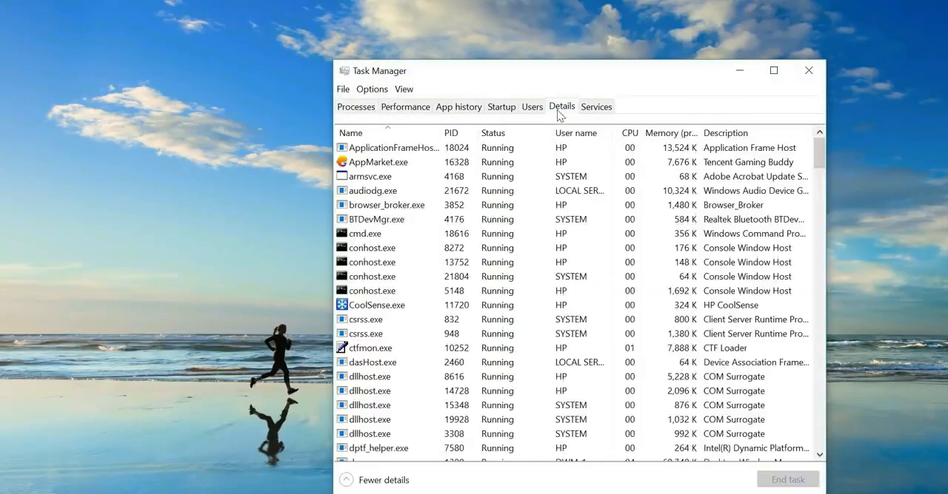
- Find pythonw.exe among the running processes, end its whole process tree, and close Task Manager
{"action": "left_click", "coordinate": [454, 234]}
{"action": "key", "text": "p"}
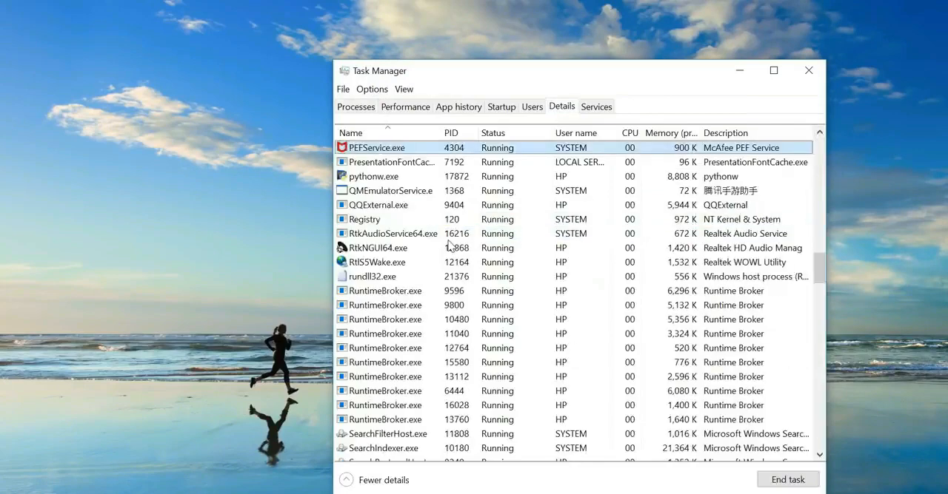
{"action": "key", "text": "y"}
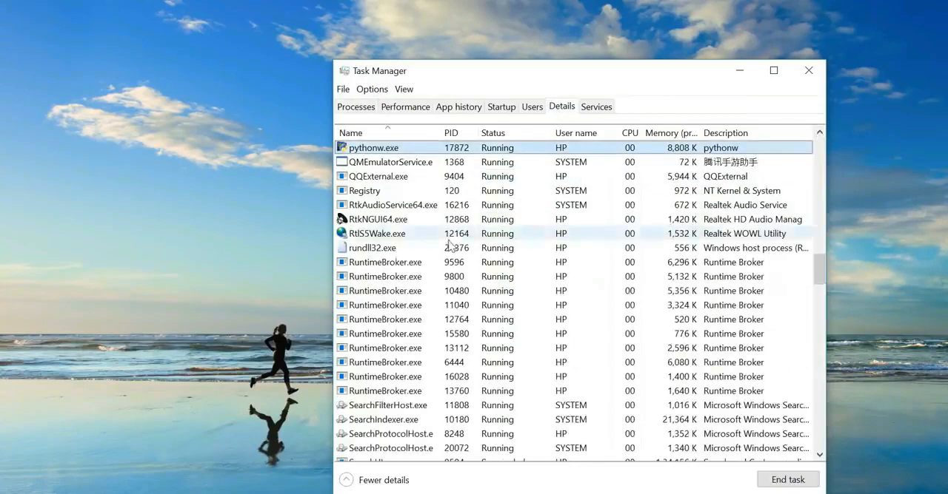
{"action": "right_click", "coordinate": [372, 154]}
{"action": "left_click", "coordinate": [359, 172]}
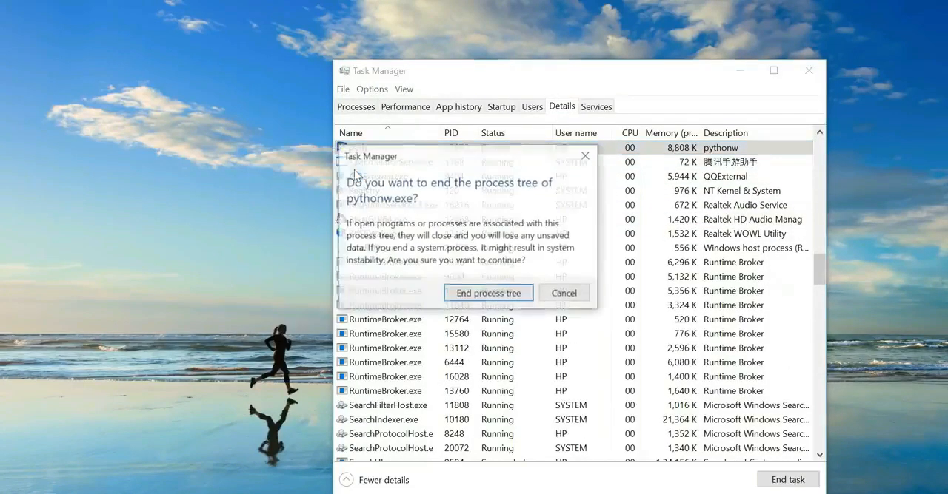
{"action": "left_click", "coordinate": [474, 292]}
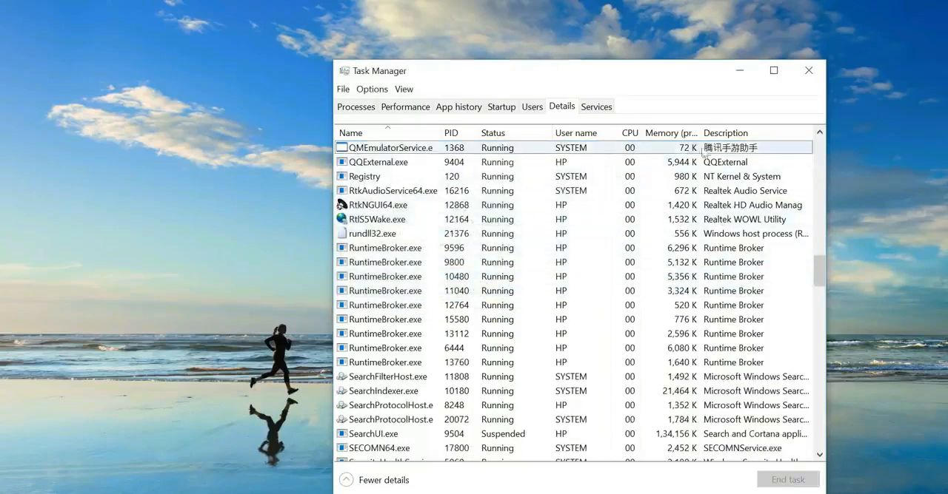
{"action": "left_click", "coordinate": [809, 70]}
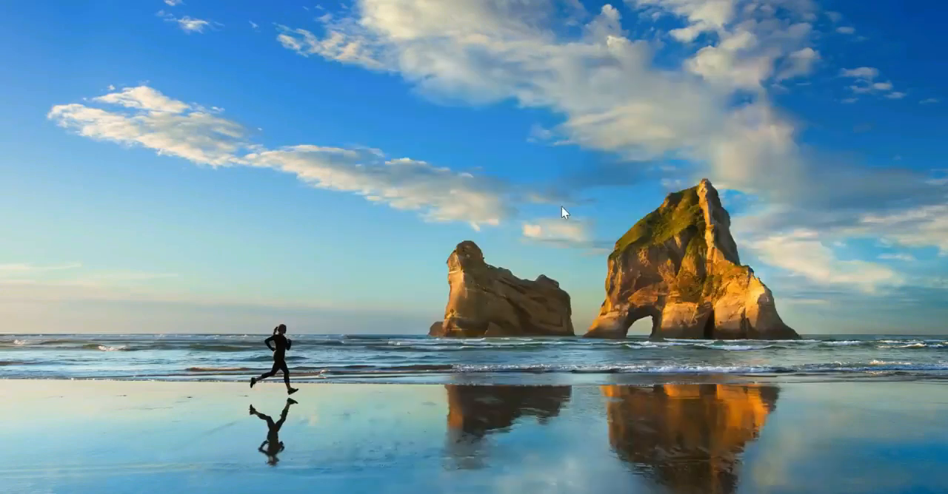